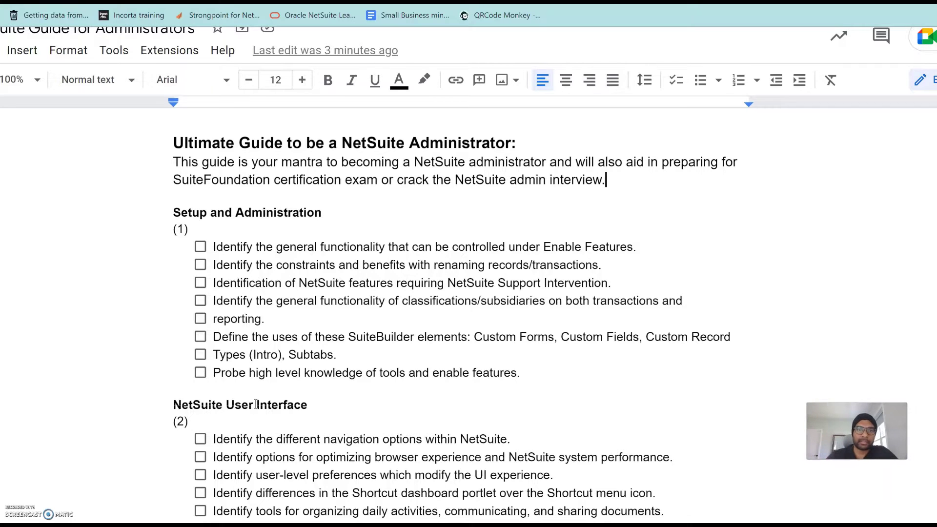
- Switch to NetSuite and reload the Setup > Company > Enable Features page, leaving the current page
scroll(519, 392, up, 1)
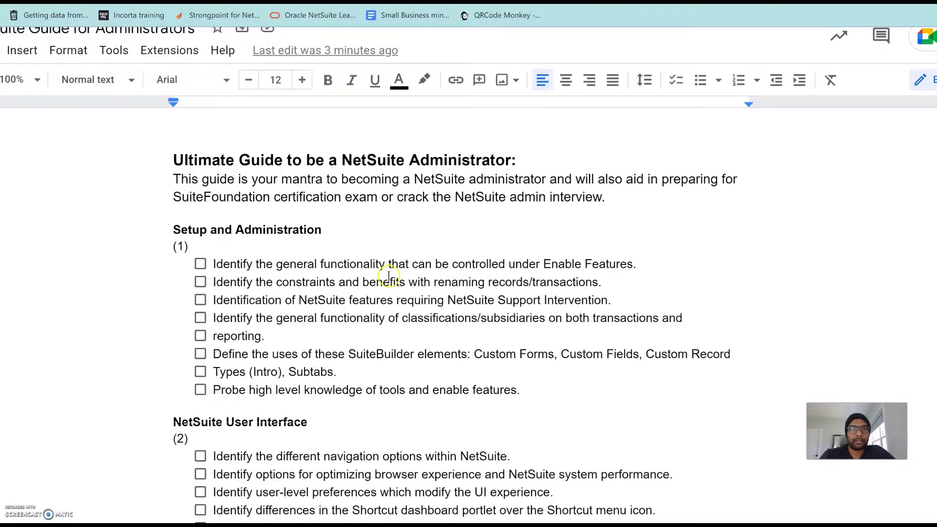
key(alt+Tab)
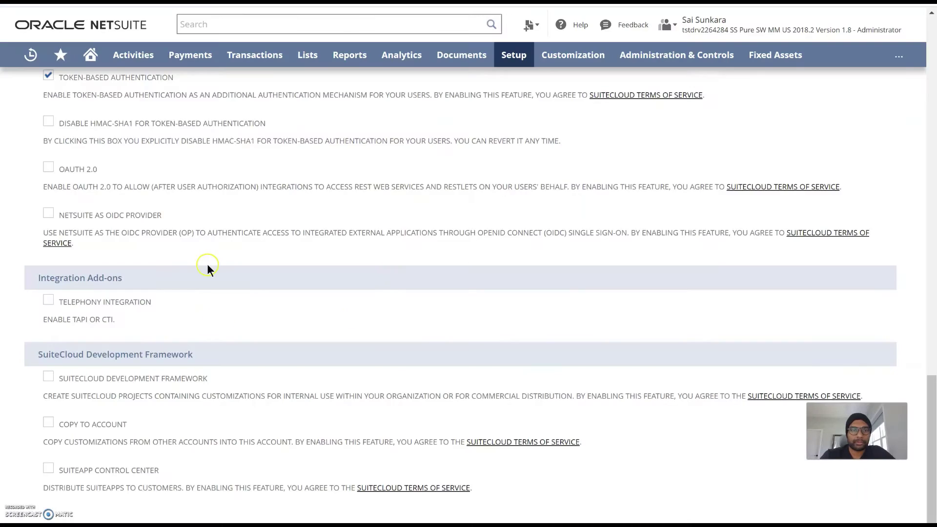
scroll(207, 264, up, 15)
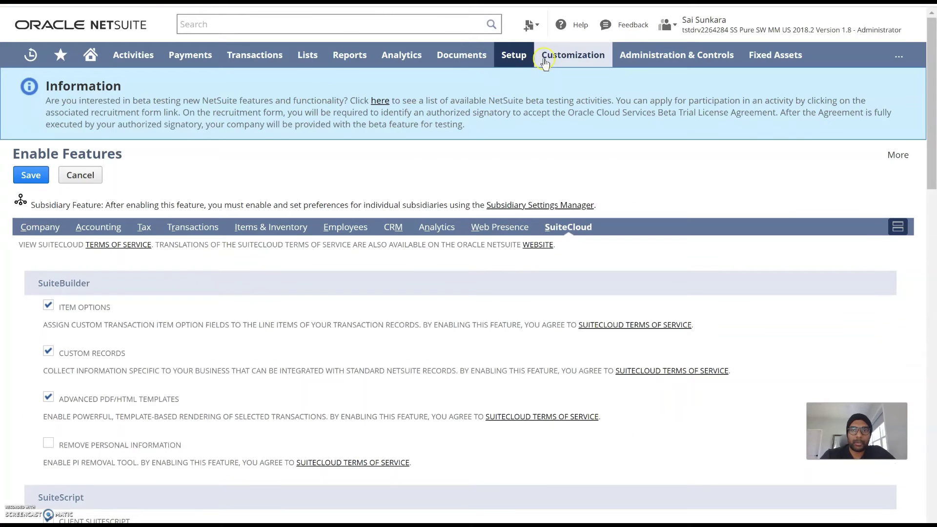
mouse_move(525, 58)
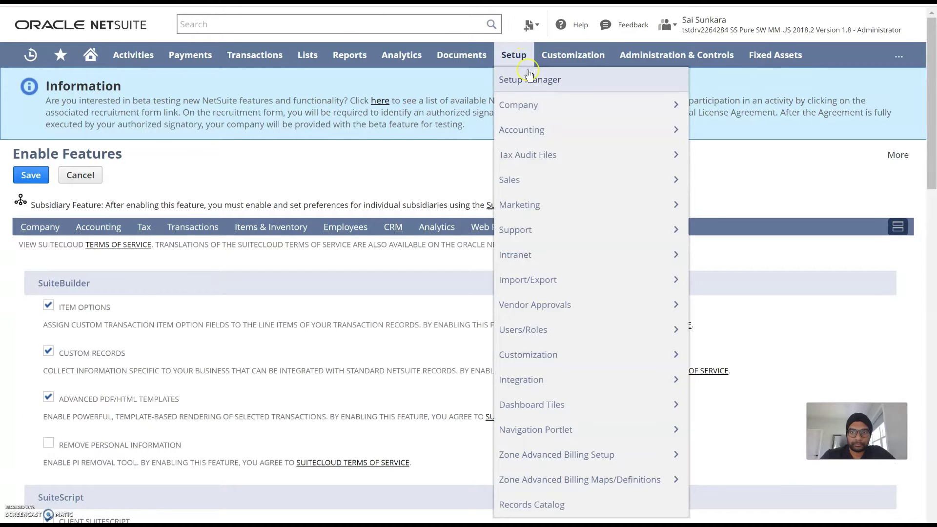
mouse_move(552, 112)
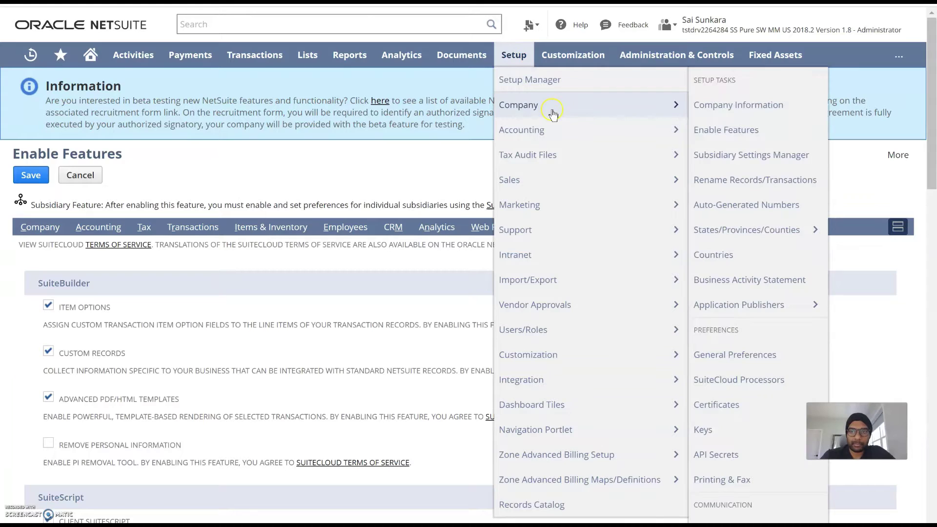
click(727, 130)
click(530, 65)
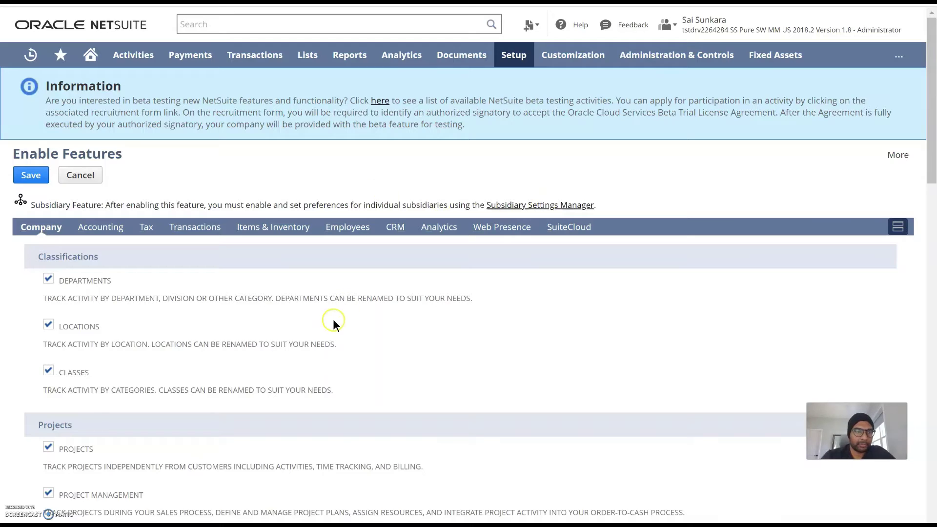
- Review the Company subtab, confirming Departments, Locations, Classes and Projects are enabled
scroll(174, 335, down, 1)
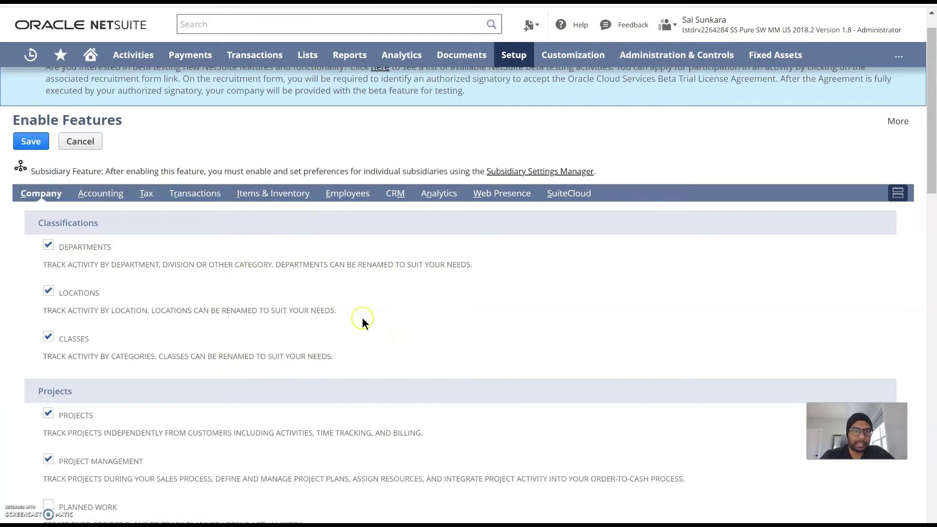
scroll(359, 347, down, 2)
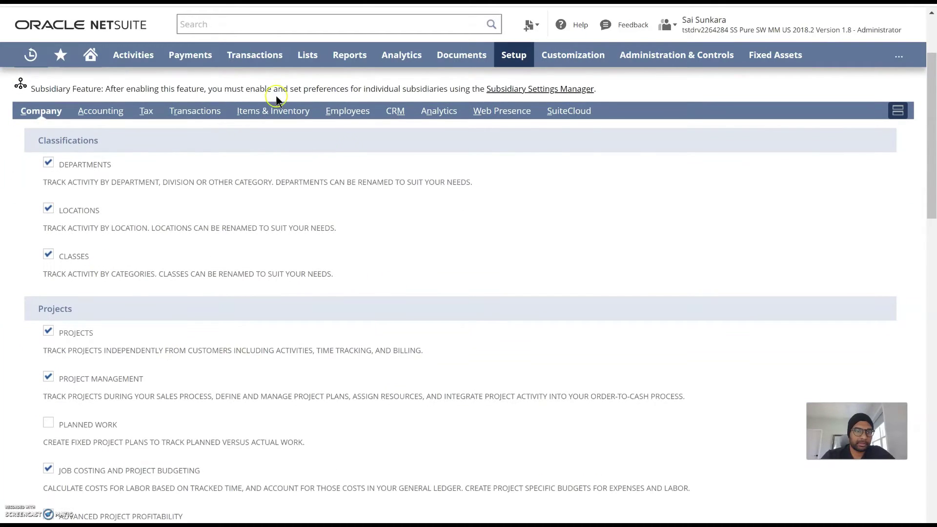
scroll(292, 272, down, 2)
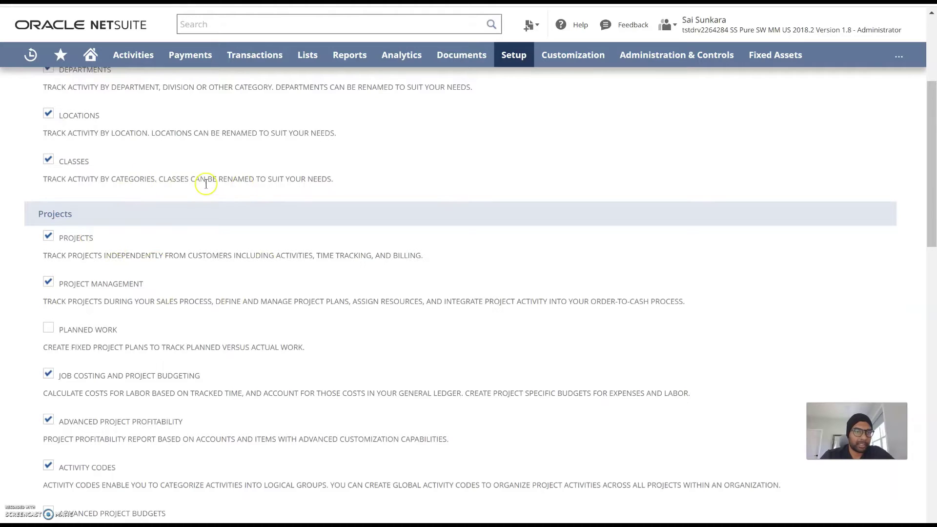
scroll(204, 184, down, 2)
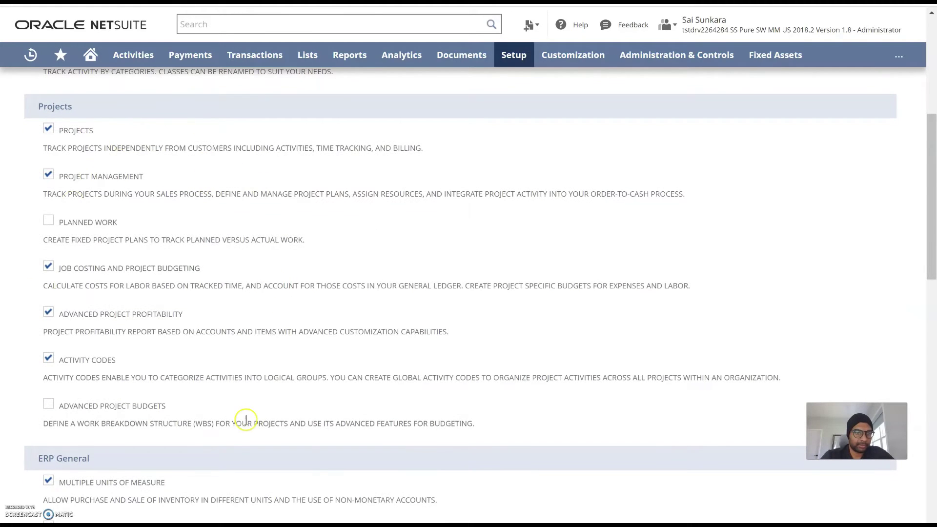
scroll(246, 419, down, 2)
scroll(295, 435, down, 2)
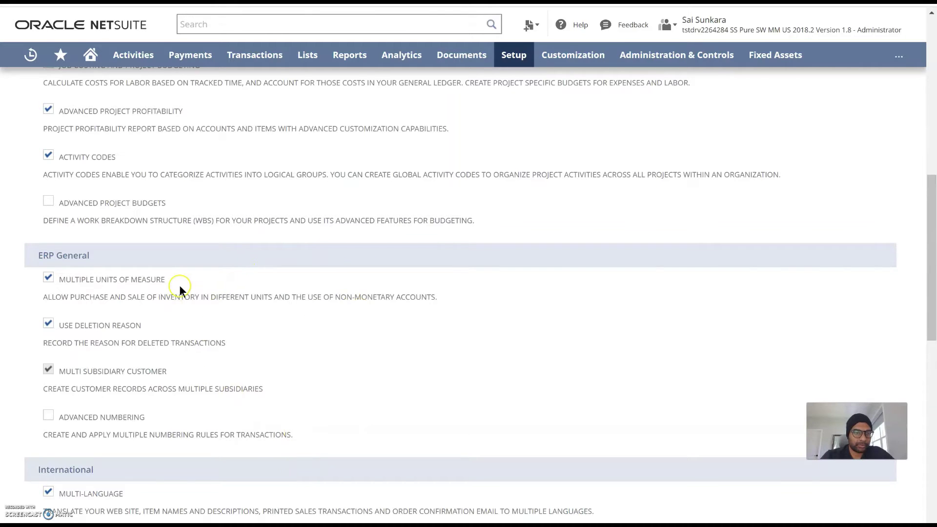
scroll(180, 285, down, 5)
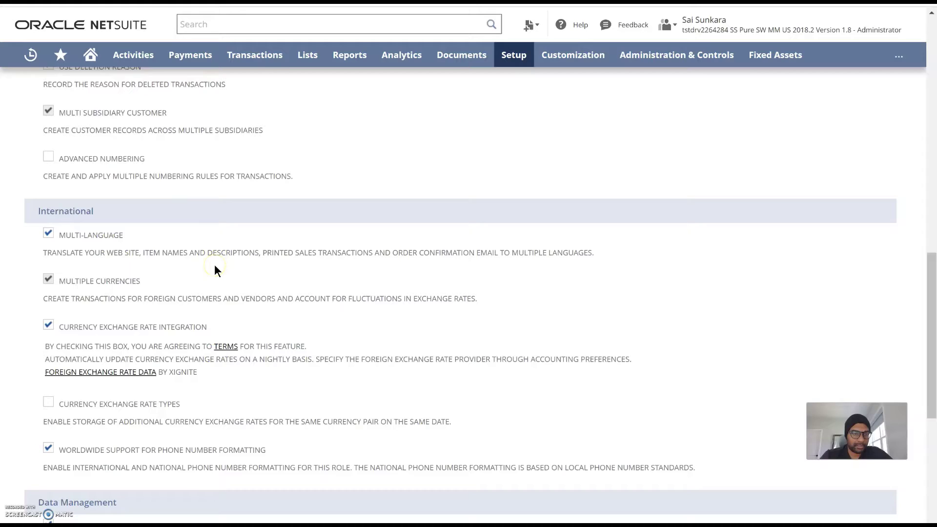
scroll(215, 265, down, 1)
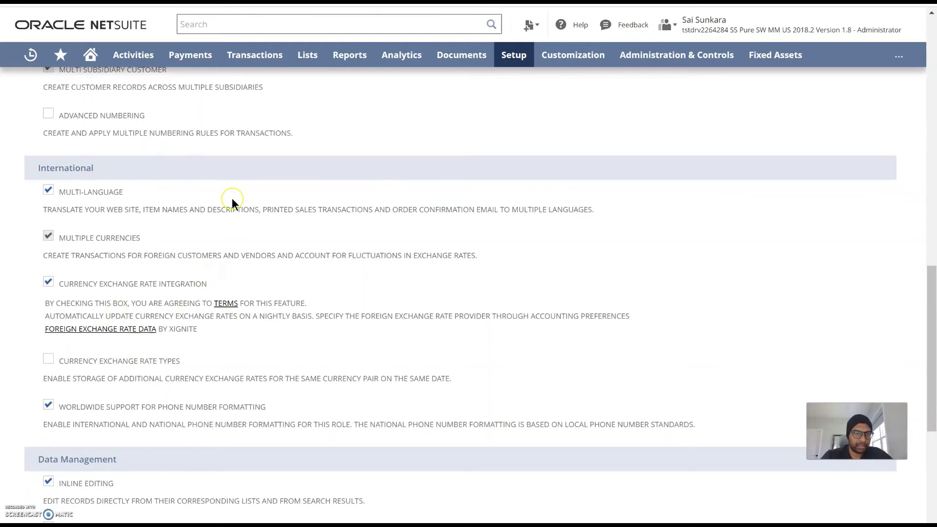
scroll(126, 249, down, 3)
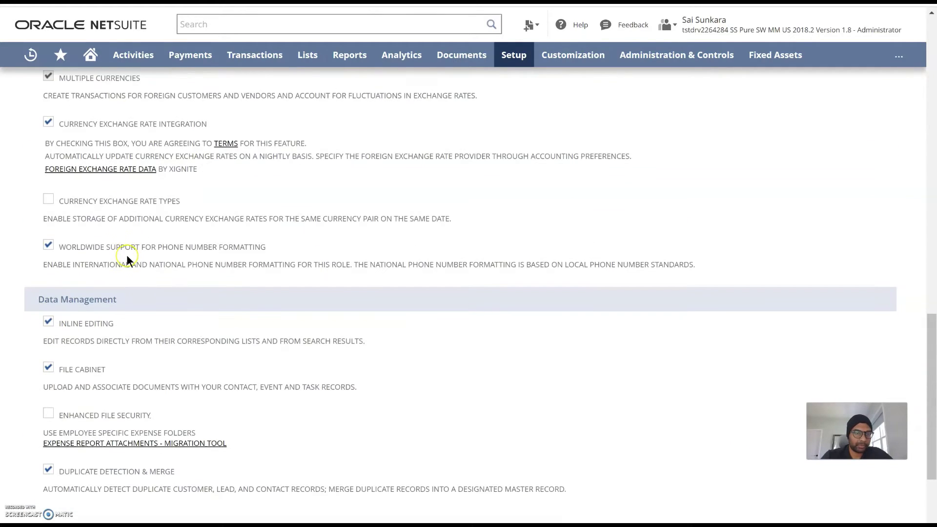
scroll(127, 258, down, 2)
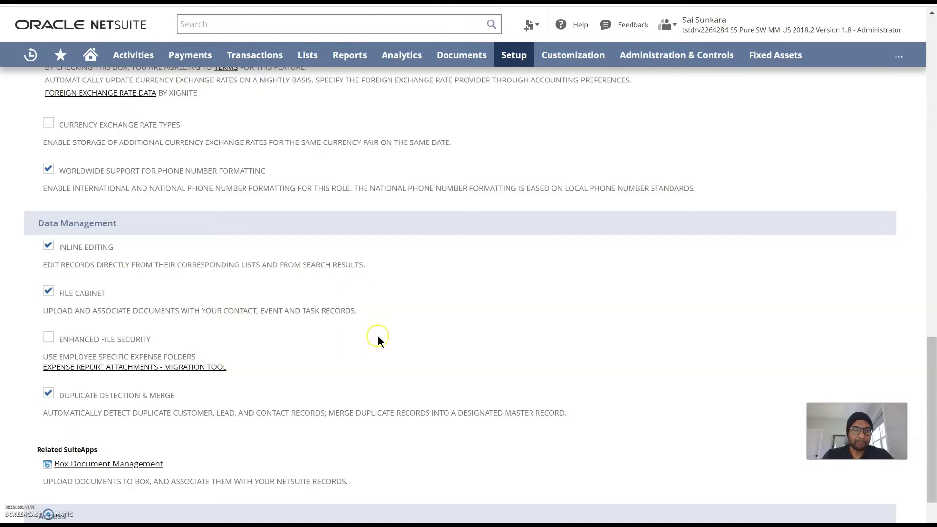
scroll(313, 312, down, 3)
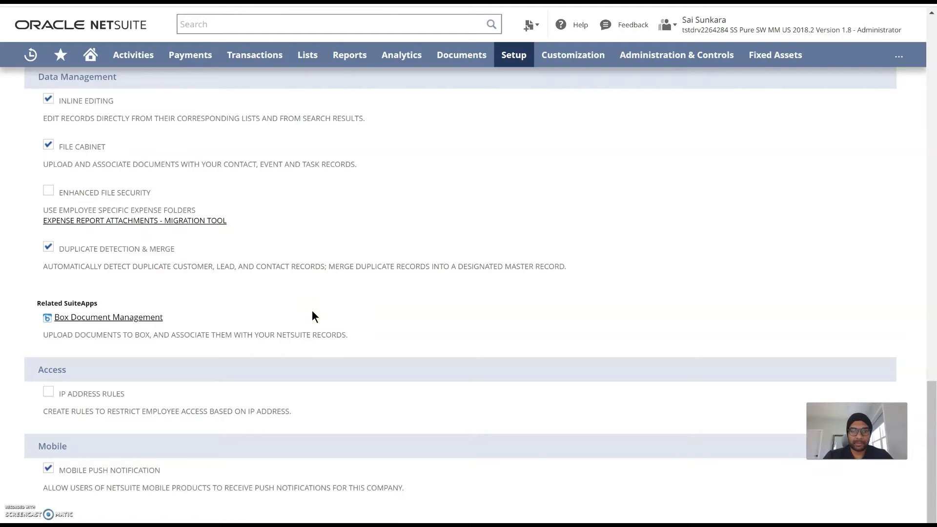
scroll(313, 313, up, 15)
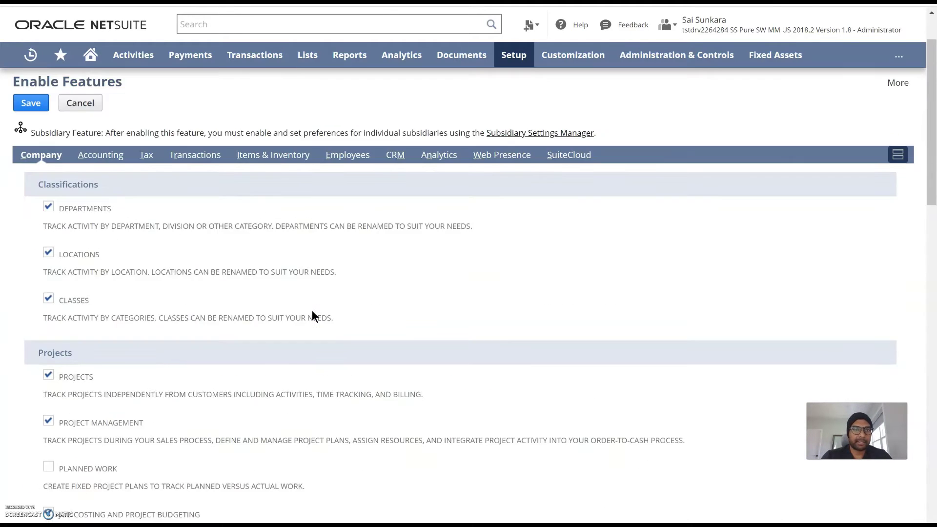
scroll(313, 316, up, 2)
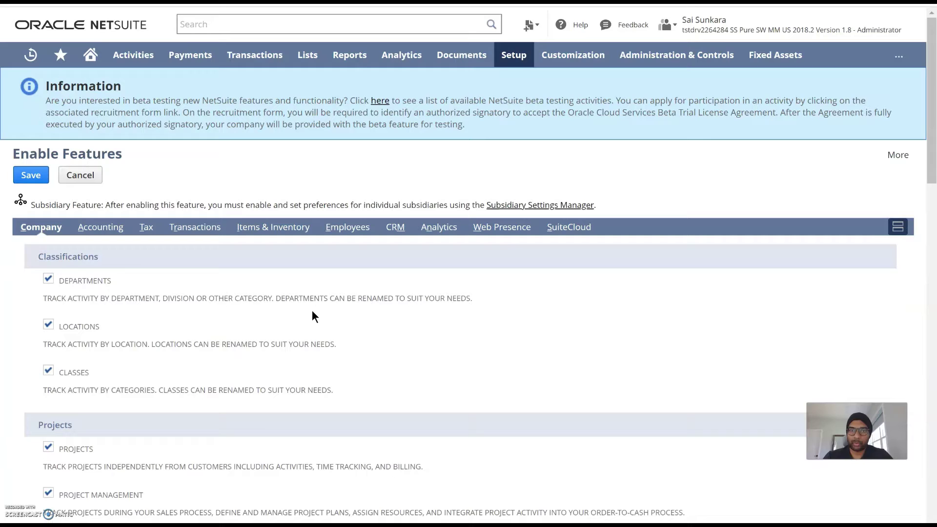
click(543, 156)
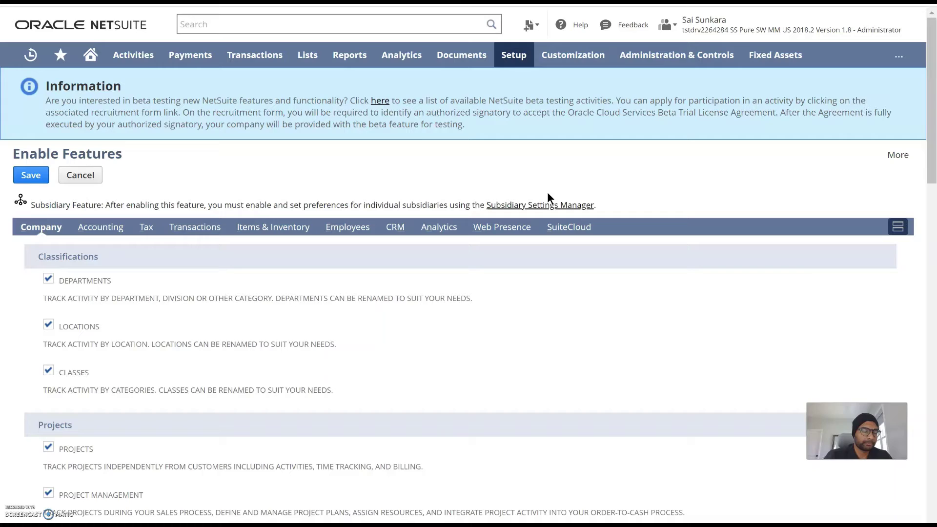
click(425, 273)
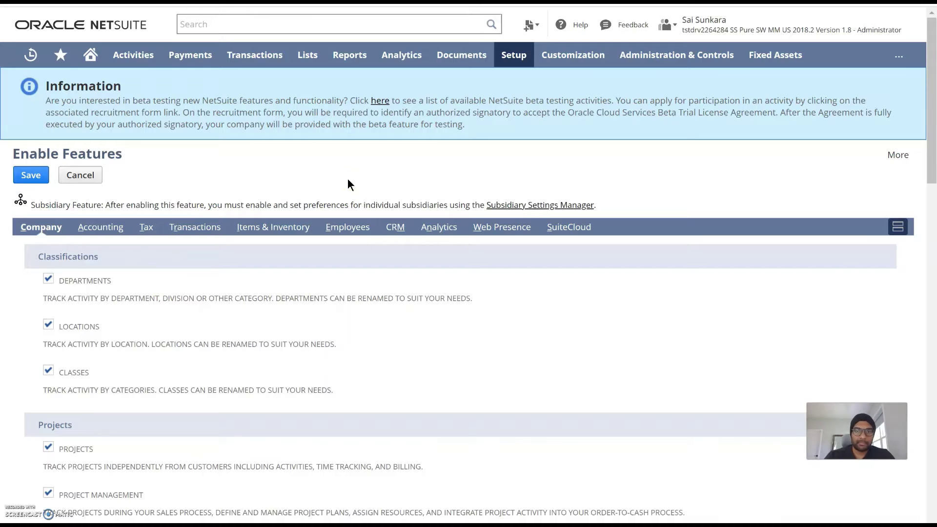
- Review the SuiteCloud settings through SuiteTalk, authentication and SuiteCloud Development Framework, then return to the platform notes
click(576, 229)
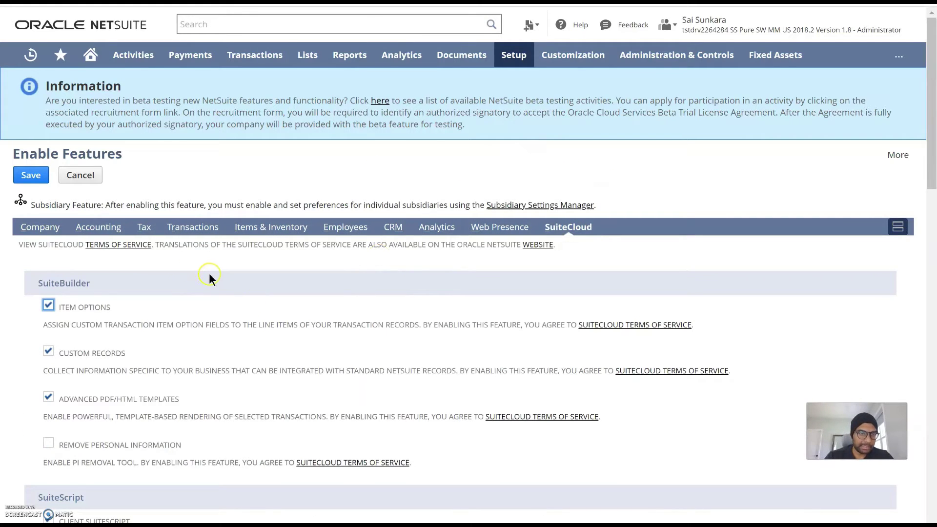
scroll(209, 275, down, 1)
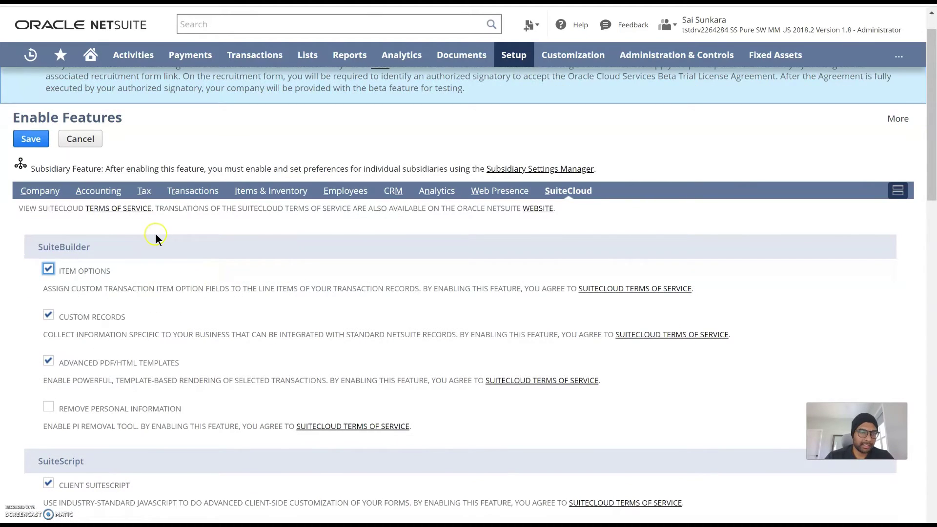
scroll(157, 236, down, 6)
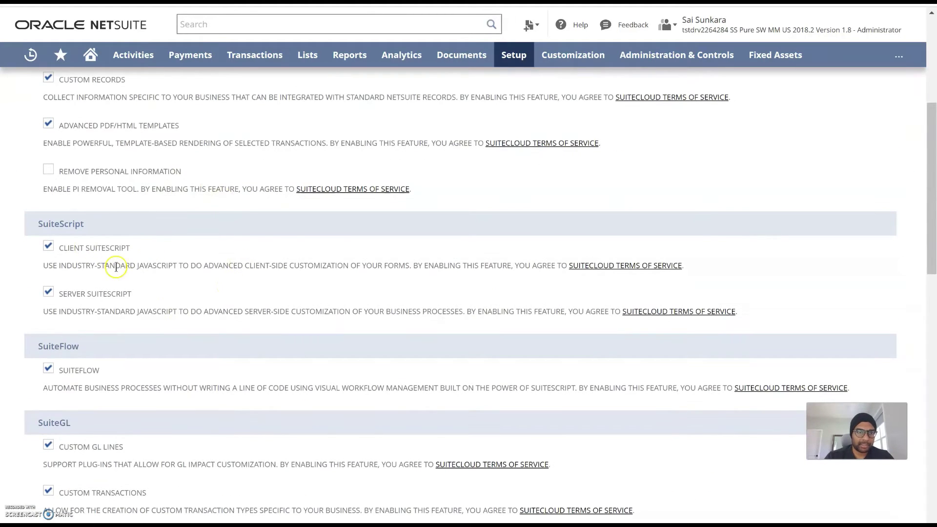
scroll(116, 267, down, 4)
scroll(279, 379, down, 3)
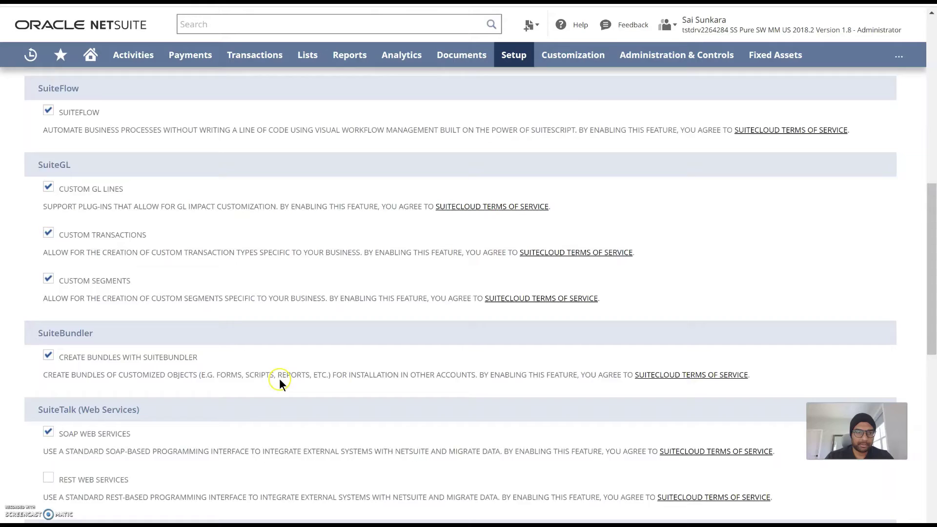
scroll(148, 326, down, 3)
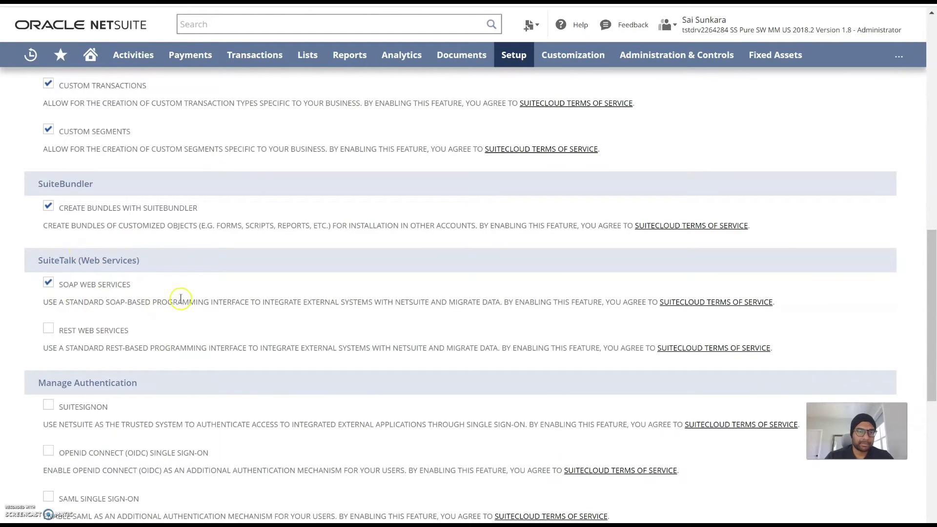
scroll(198, 324, down, 2)
scroll(197, 323, down, 1)
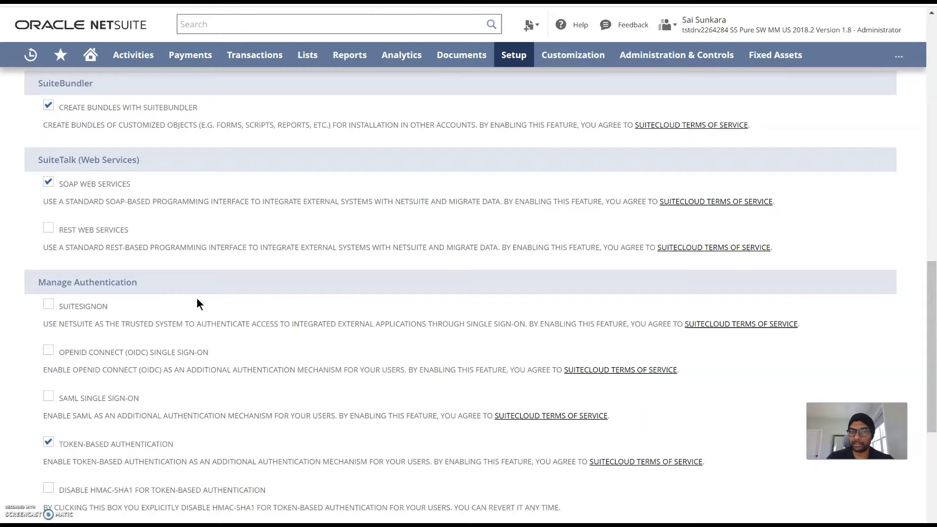
scroll(197, 299, down, 1)
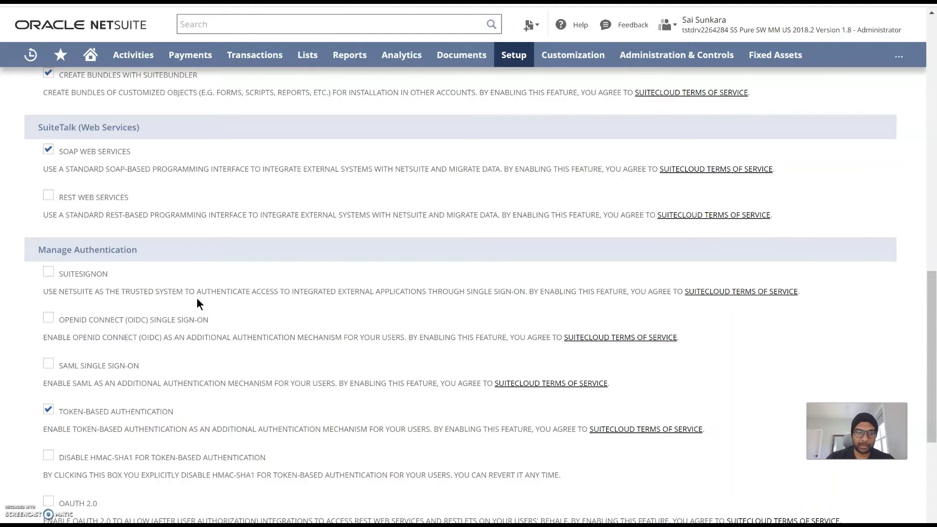
scroll(198, 299, down, 5)
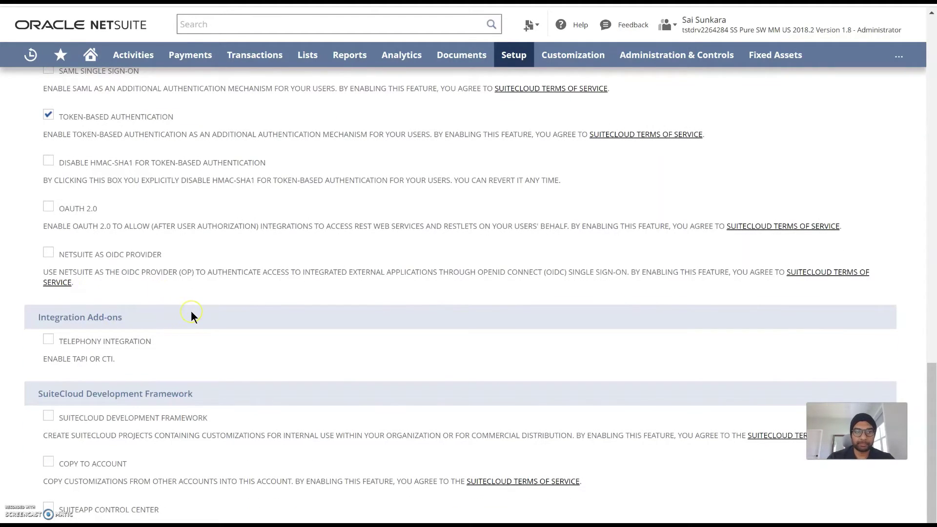
scroll(192, 317, down, 1)
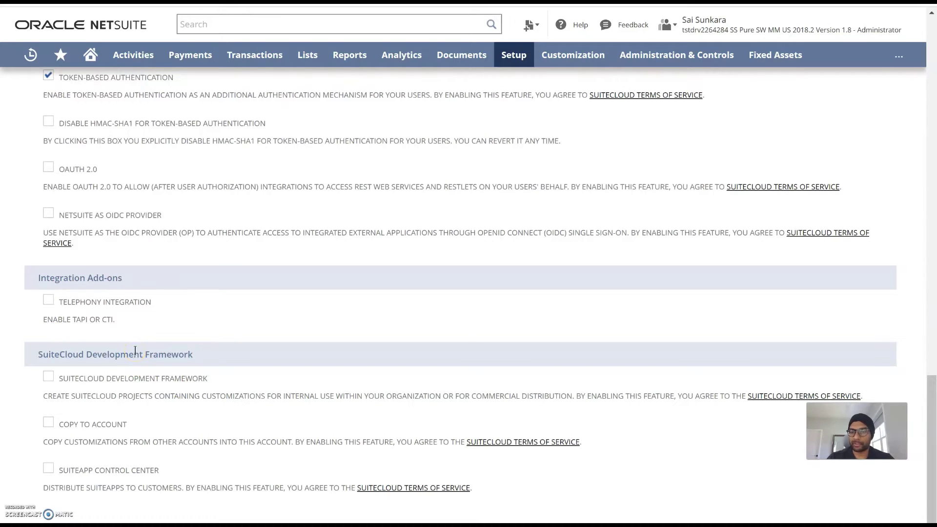
key(alt+Tab)
scroll(436, 326, up, 1)
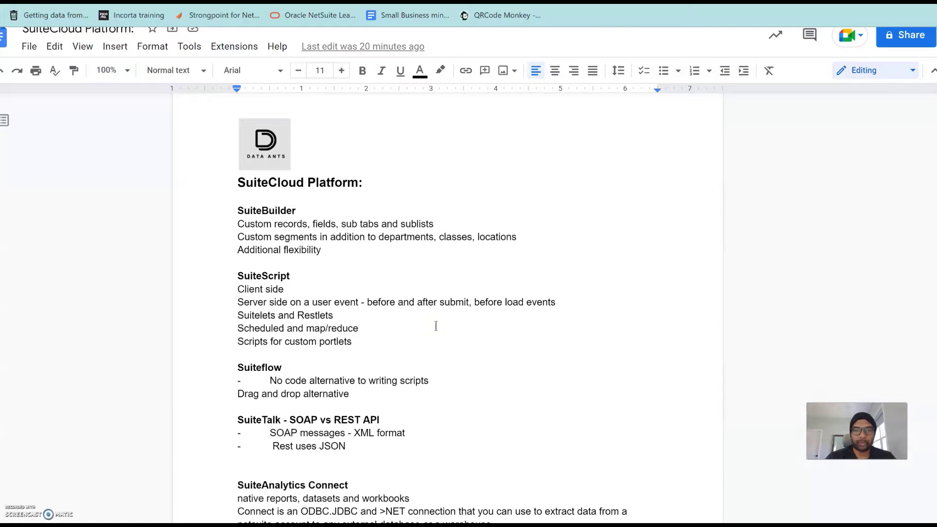
- Highlight the three SuiteBuilder description lines in the notes, then go back to NetSuite's Enable Features page
scroll(436, 326, down, 1)
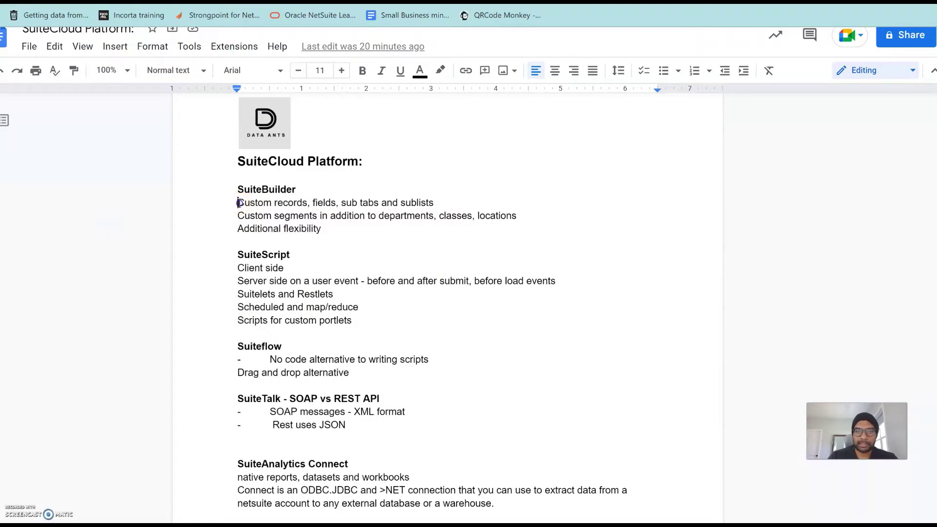
drag(238, 203, 333, 234)
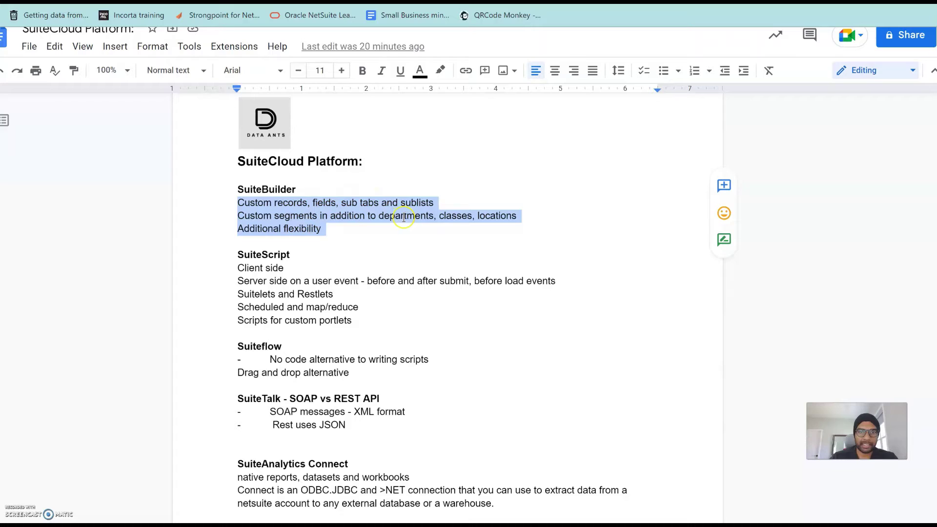
click(385, 248)
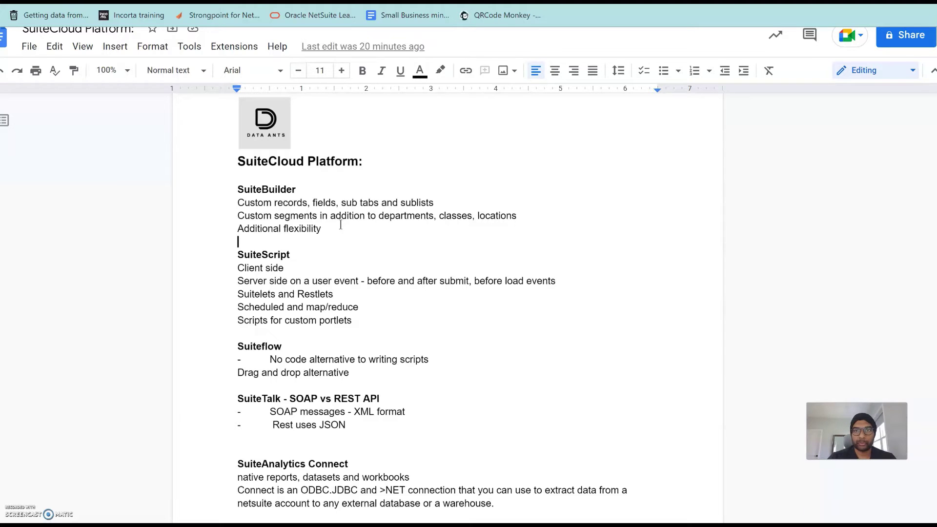
key(alt+Tab)
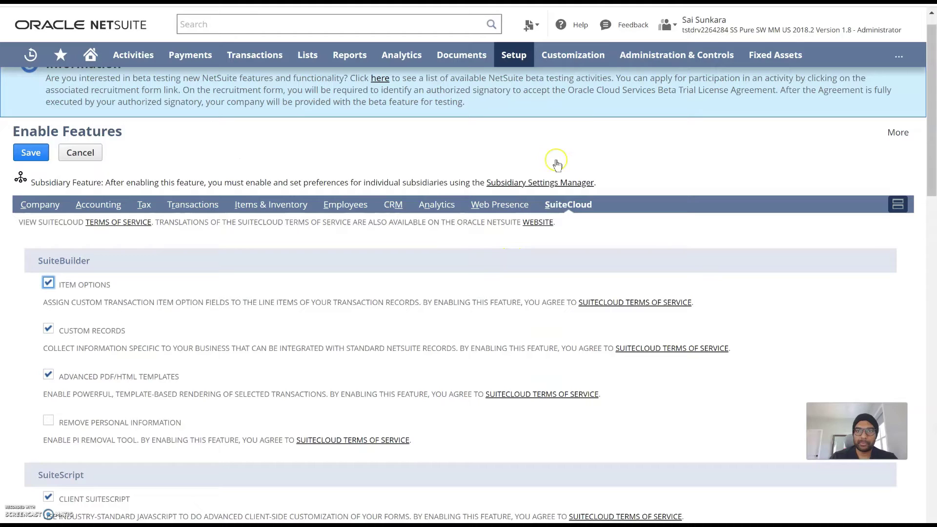
- Open Customization > Forms > Transaction Forms in a new tab and open the Custom Vendor Credit form
mouse_move(574, 57)
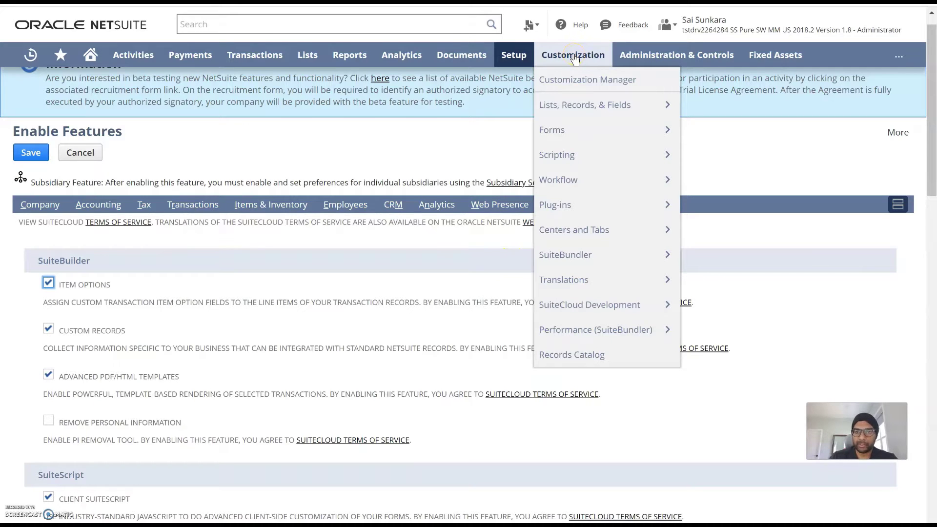
mouse_move(588, 128)
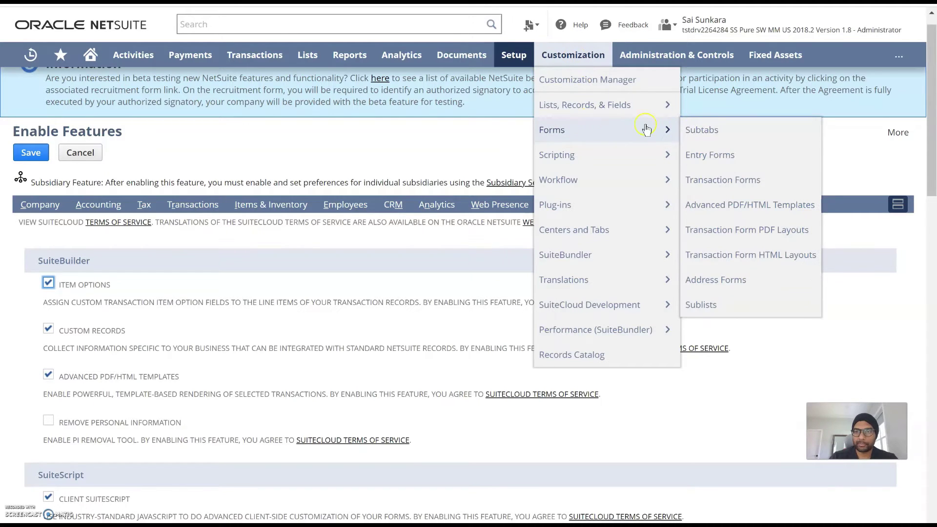
right_click(736, 179)
click(752, 186)
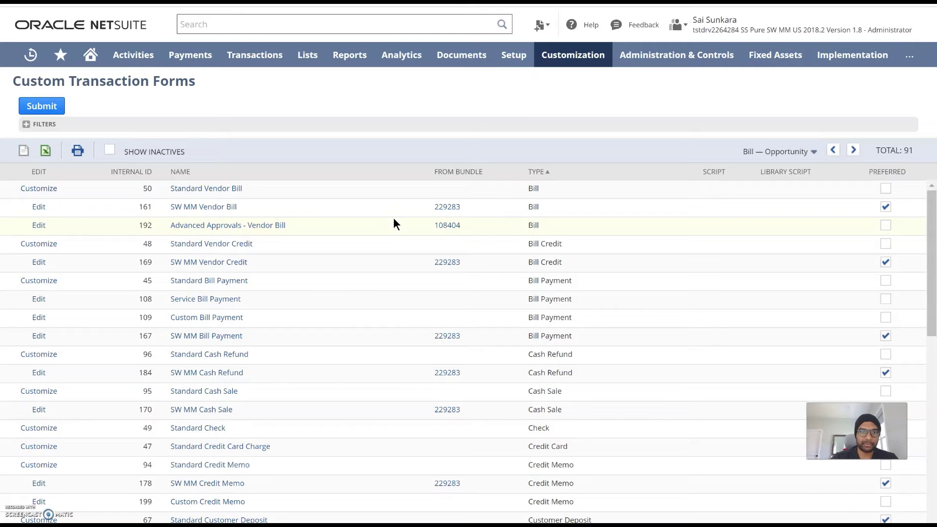
click(251, 231)
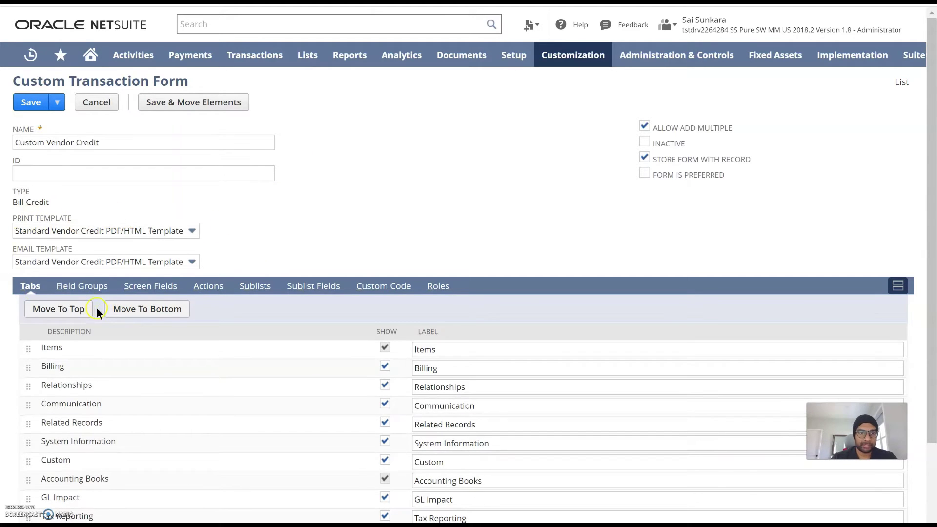
- Inspect the Custom Vendor Credit form's Field Groups and its Screen Fields list
click(82, 286)
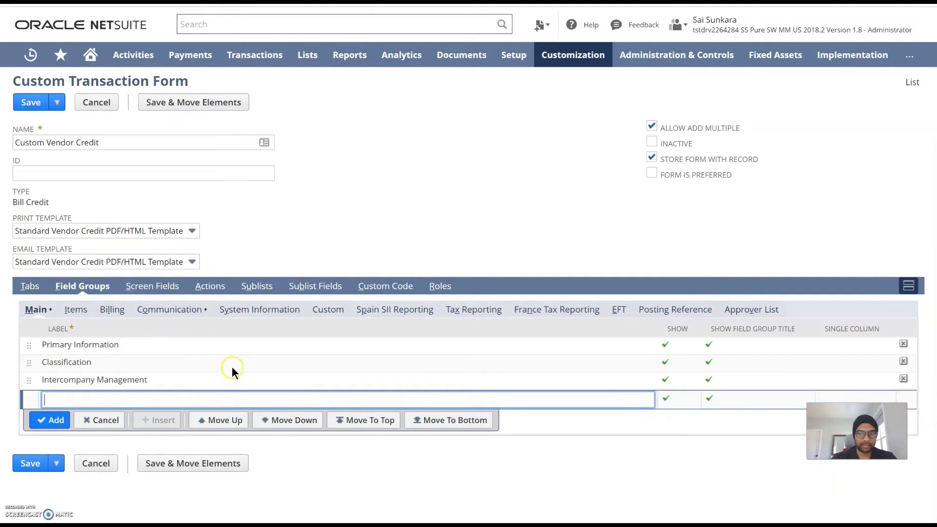
click(143, 286)
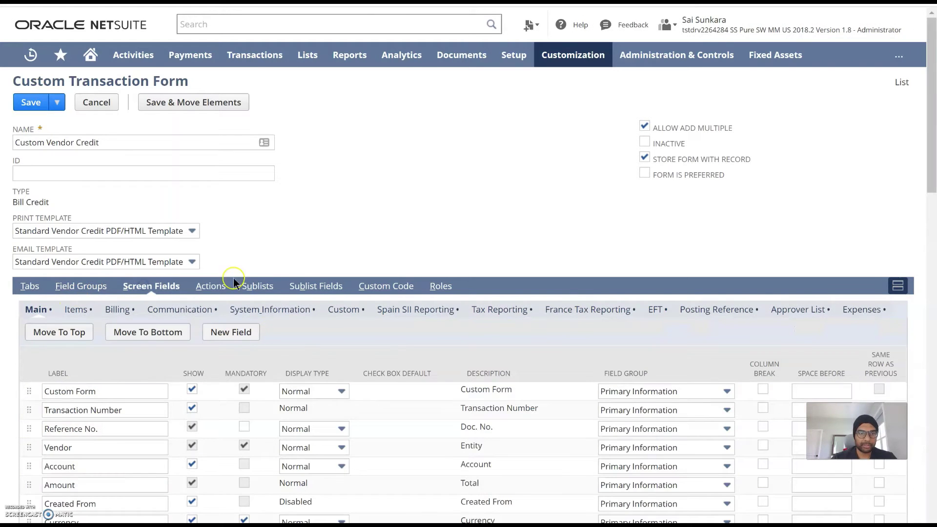
scroll(183, 353, down, 2)
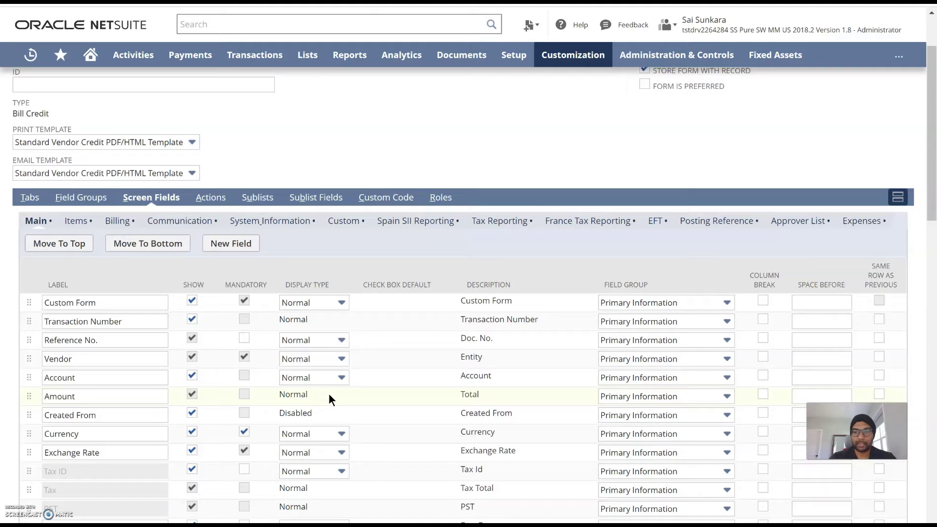
scroll(329, 395, down, 15)
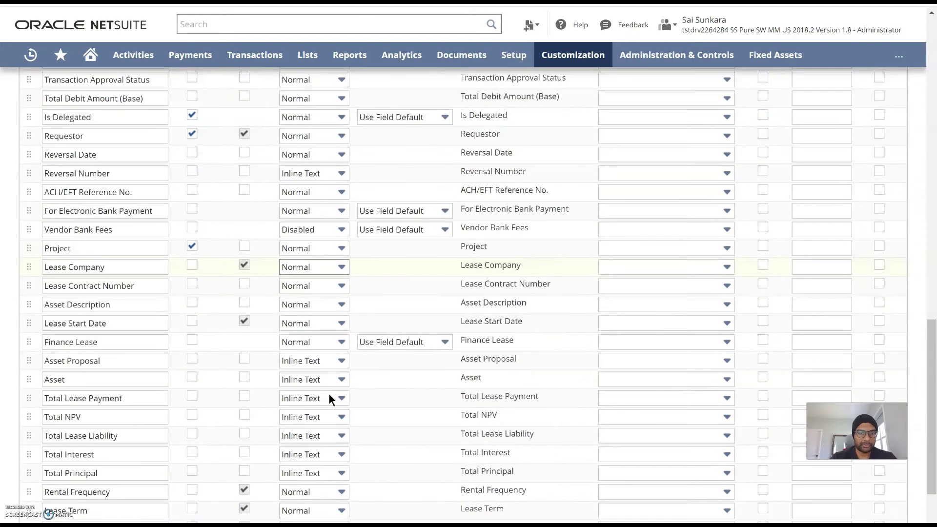
scroll(329, 393, up, 18)
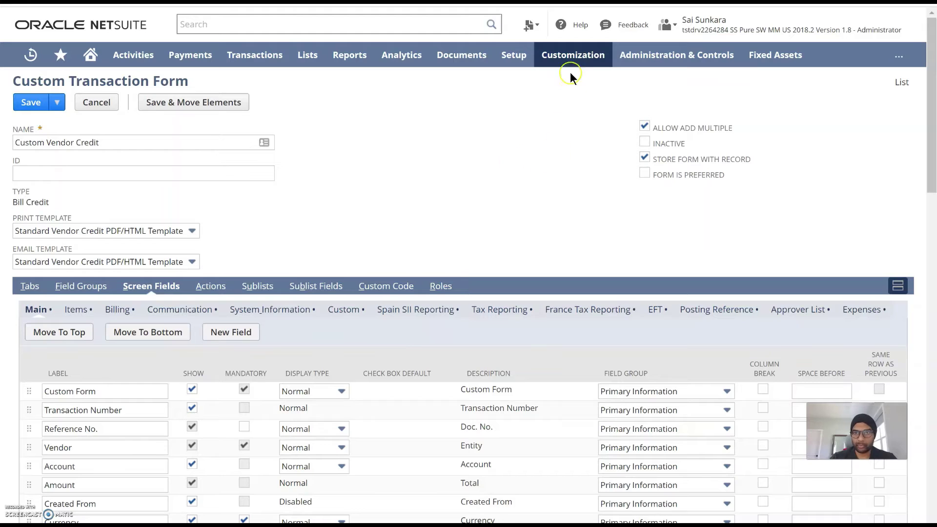
- Open the Advanced PDF/HTML Templates list in a new tab and switch to it
mouse_move(573, 56)
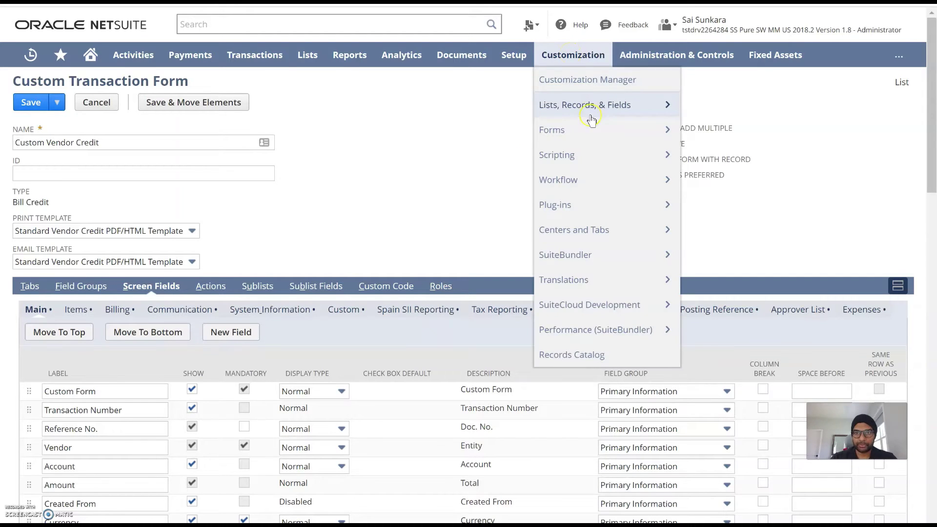
mouse_move(595, 133)
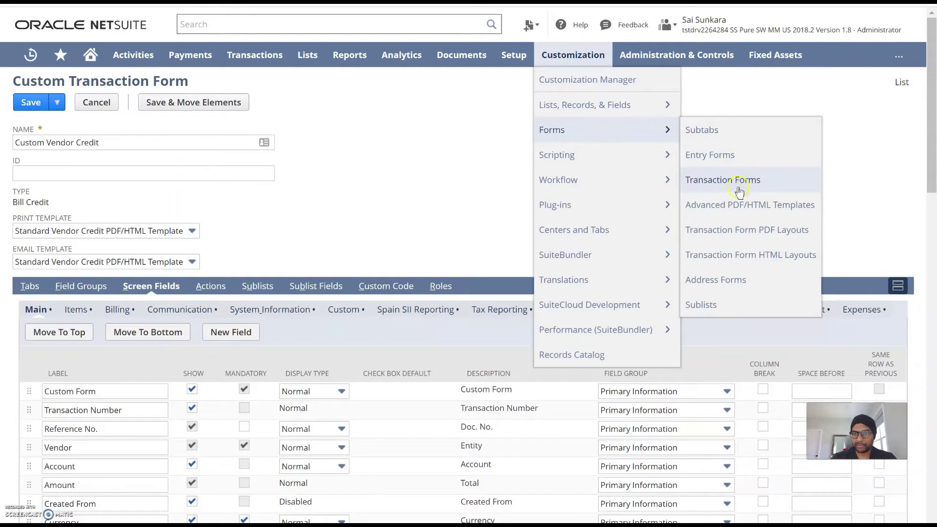
click(739, 207)
right_click(739, 207)
click(756, 213)
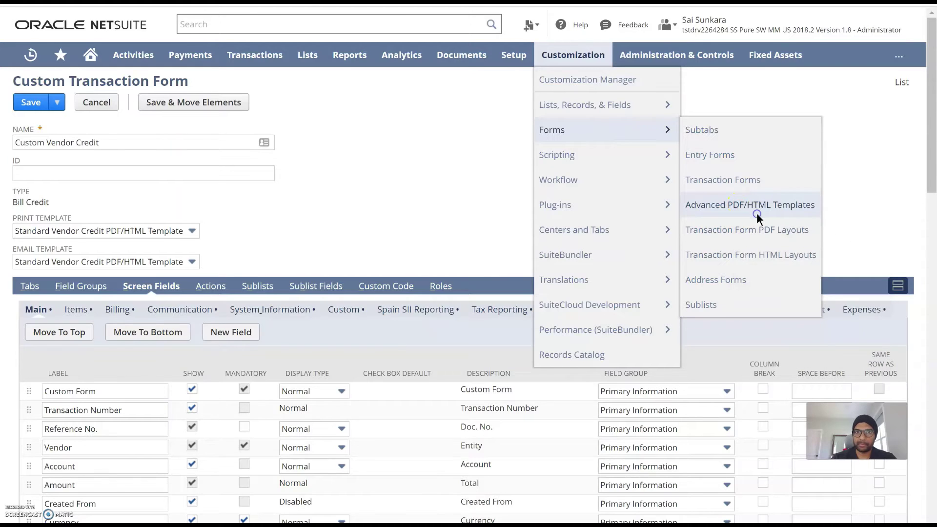
click(407, 195)
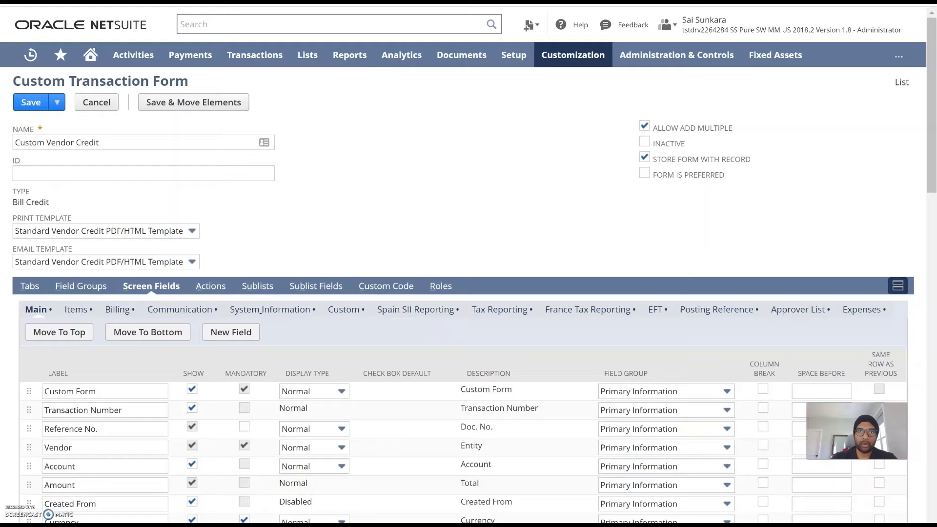
key(ctrl+Tab)
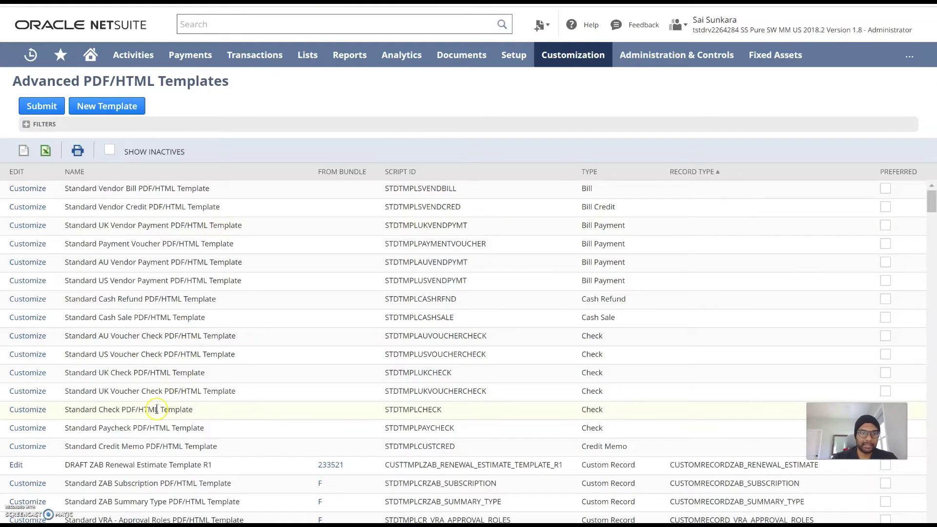
- Find 'invoice' in the list and customize the Standard Invoice PDF/HTML Template
scroll(131, 332, down, 1)
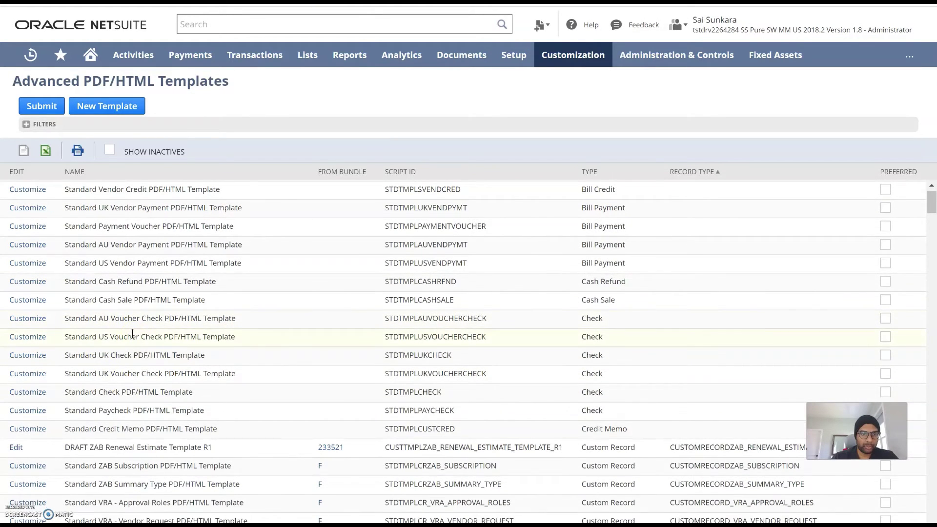
scroll(132, 334, down, 3)
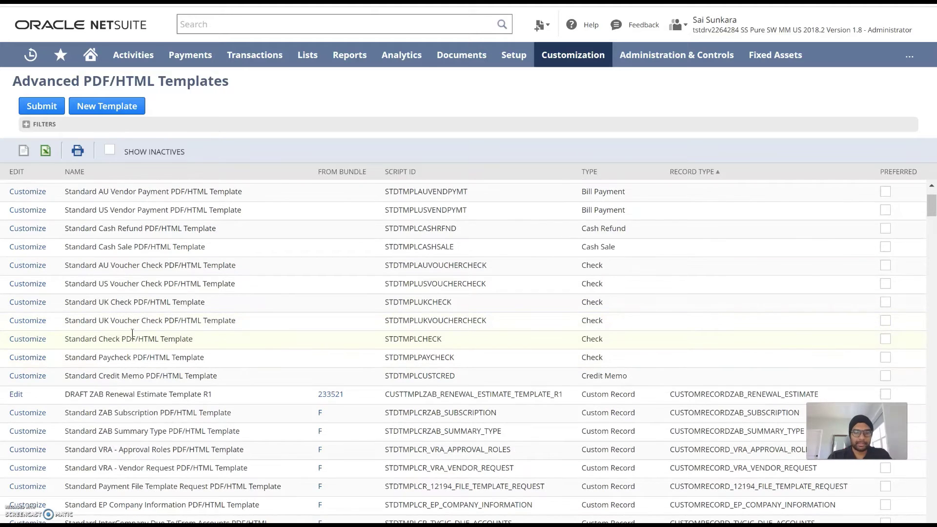
key(ctrl+f)
text(invoice)
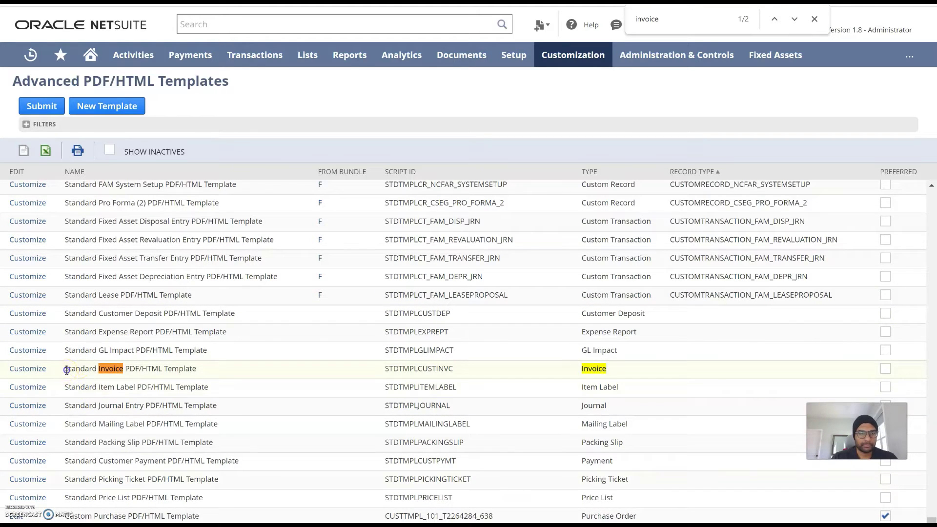
drag(67, 370, 197, 369)
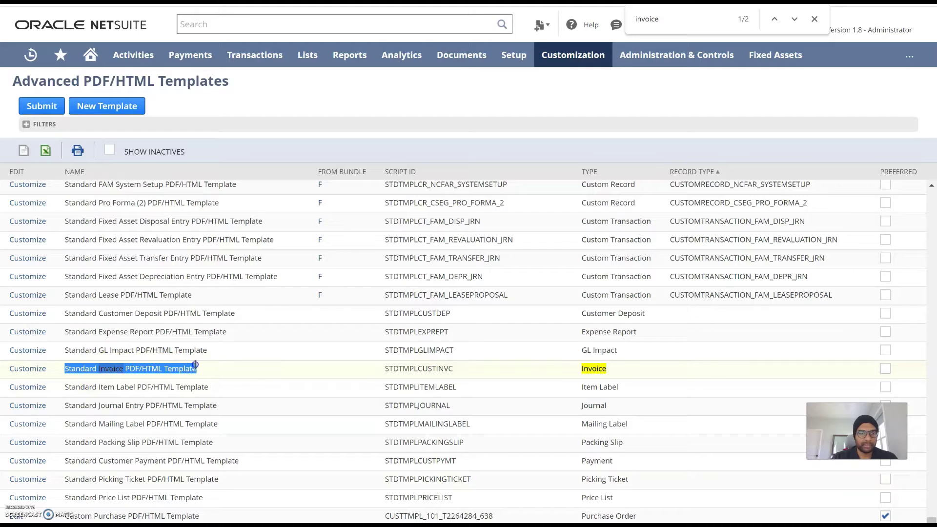
click(34, 372)
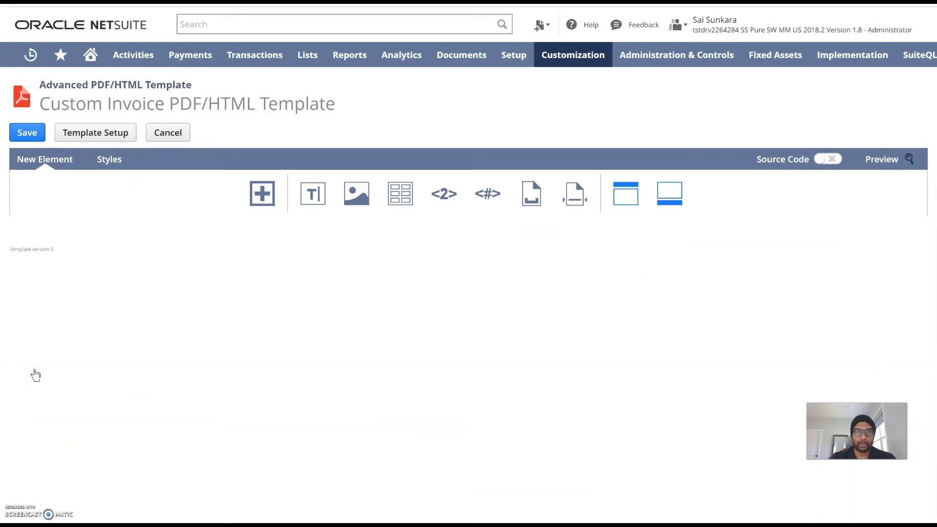
click(265, 369)
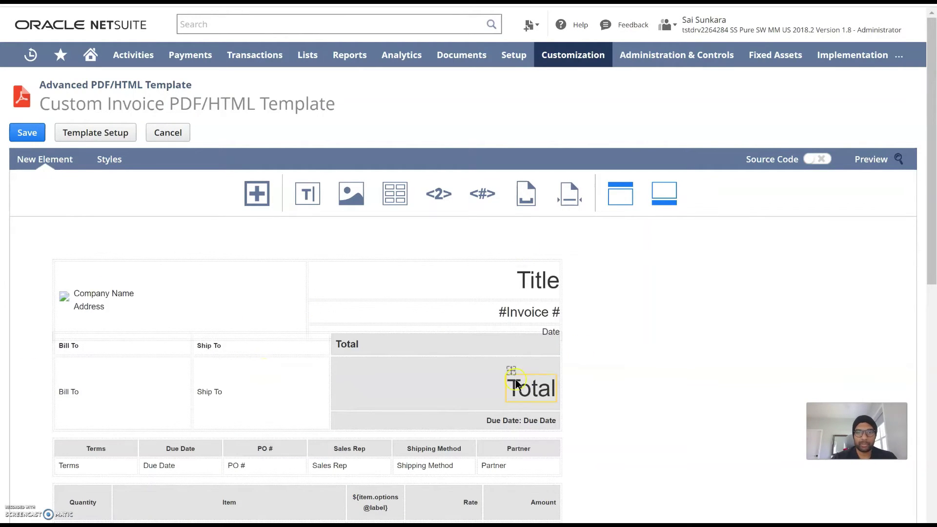
click(650, 317)
scroll(649, 318, down, 3)
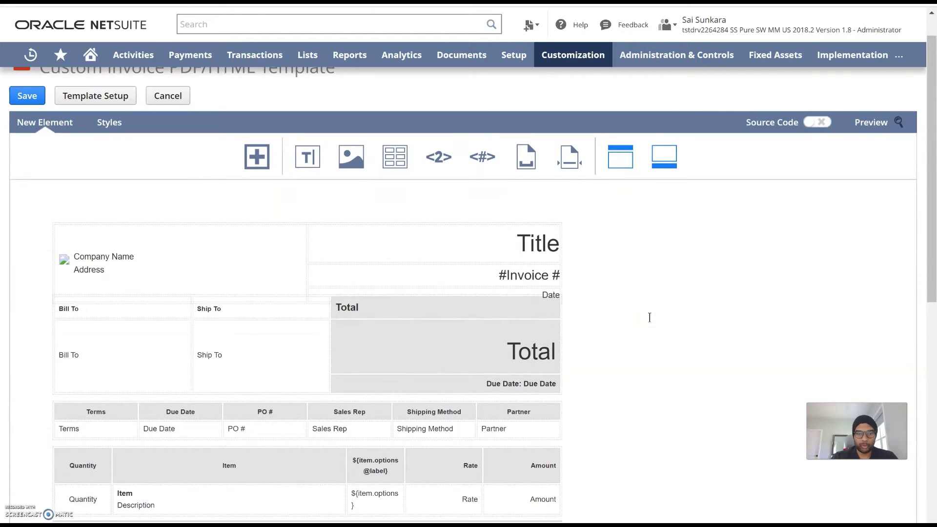
scroll(678, 226, up, 3)
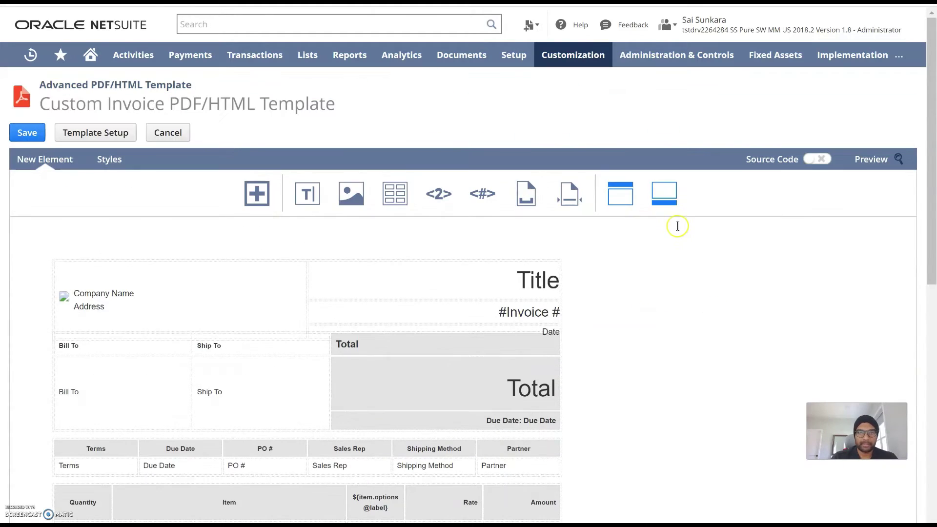
click(258, 199)
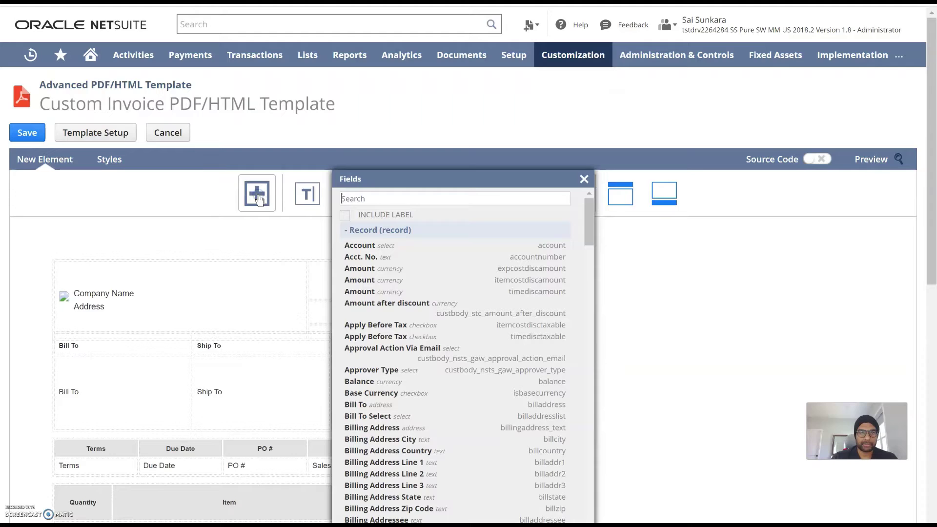
click(585, 179)
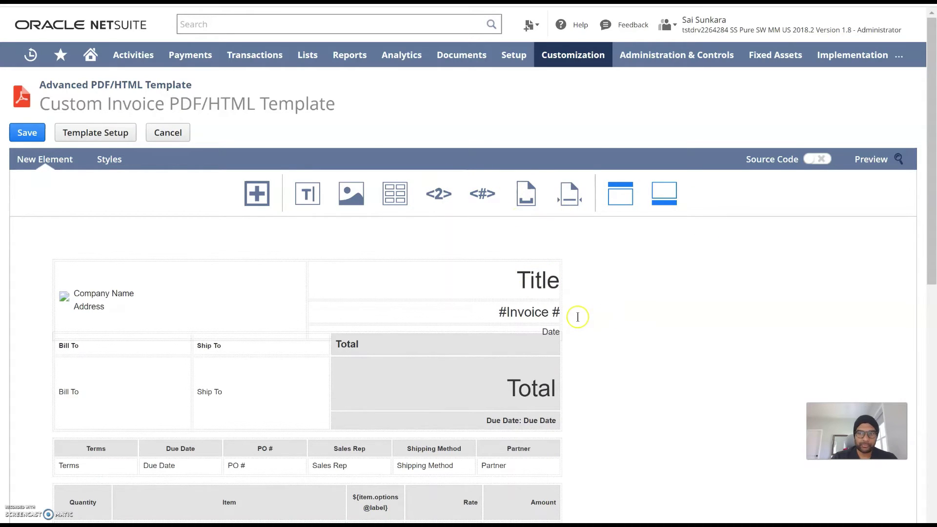
scroll(576, 316, down, 1)
scroll(668, 347, up, 1)
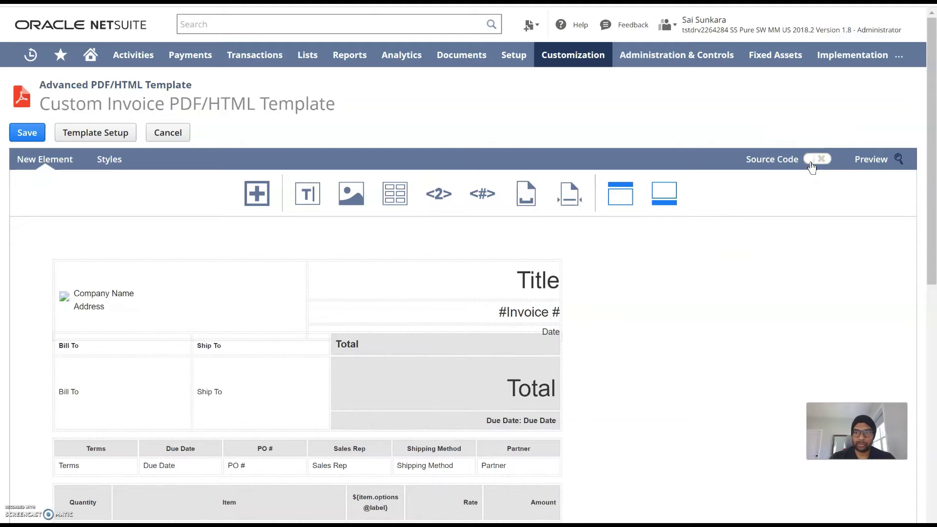
- Switch the custom invoice template to Source Code mode, accepting the WYSIWYG warning
click(810, 160)
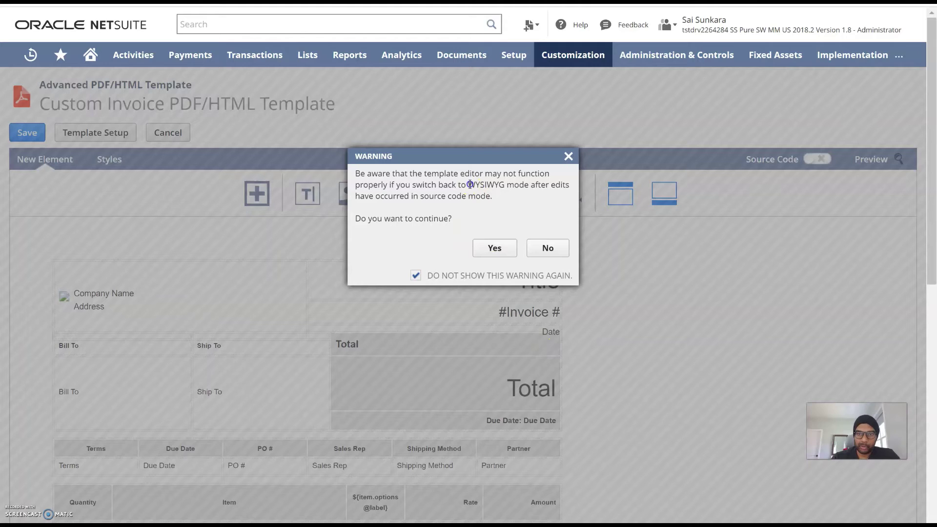
drag(471, 184, 507, 188)
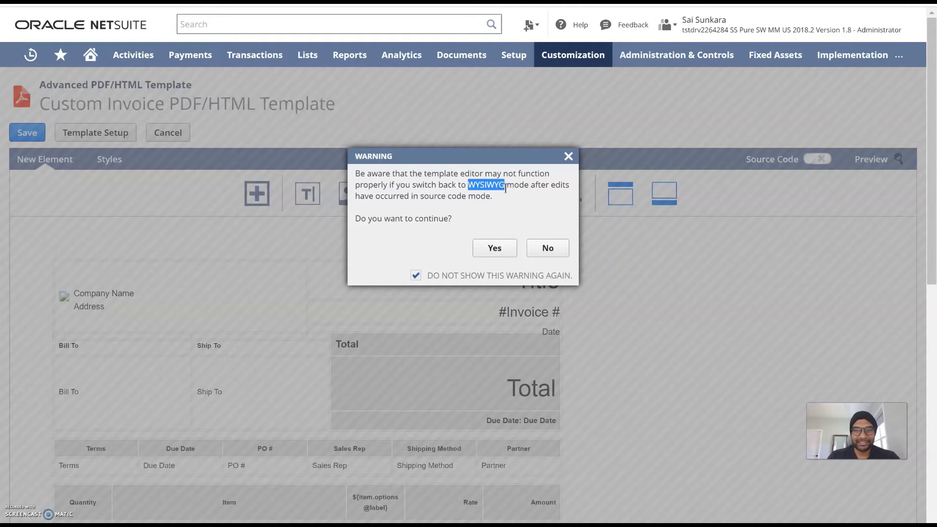
click(492, 186)
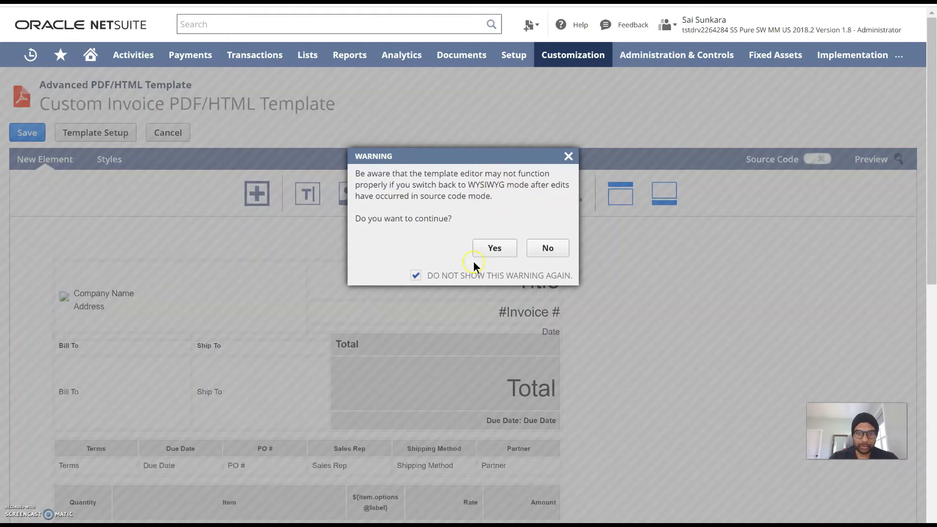
click(507, 248)
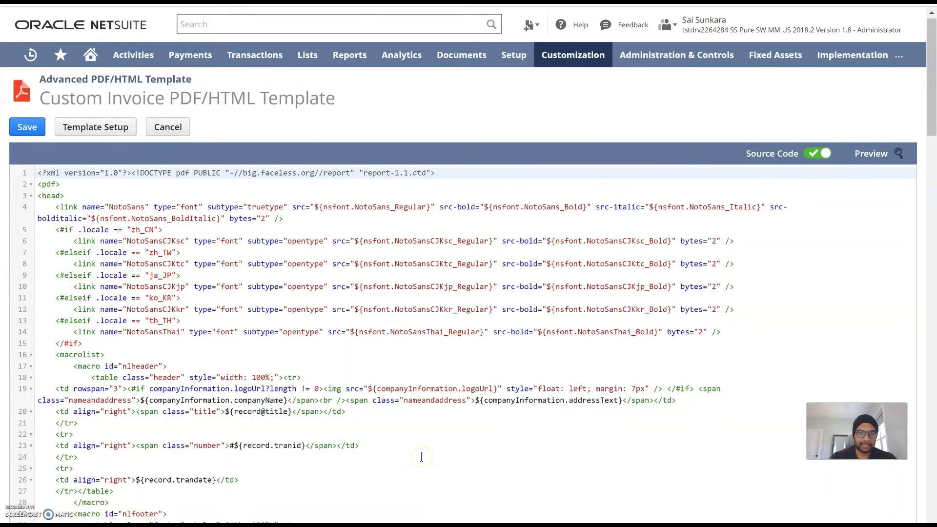
- Scroll through the template source code and generate a PDF preview
scroll(422, 457, down, 8)
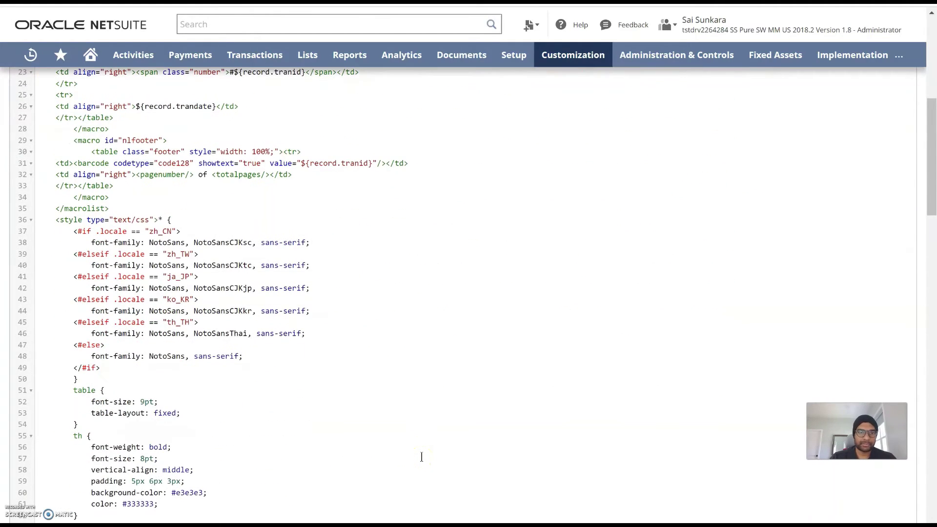
scroll(421, 457, down, 20)
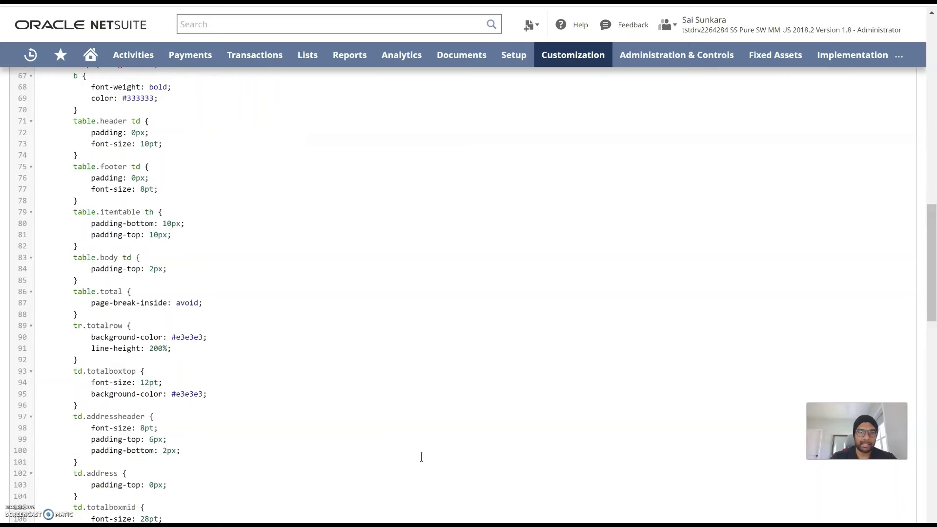
scroll(422, 457, down, 14)
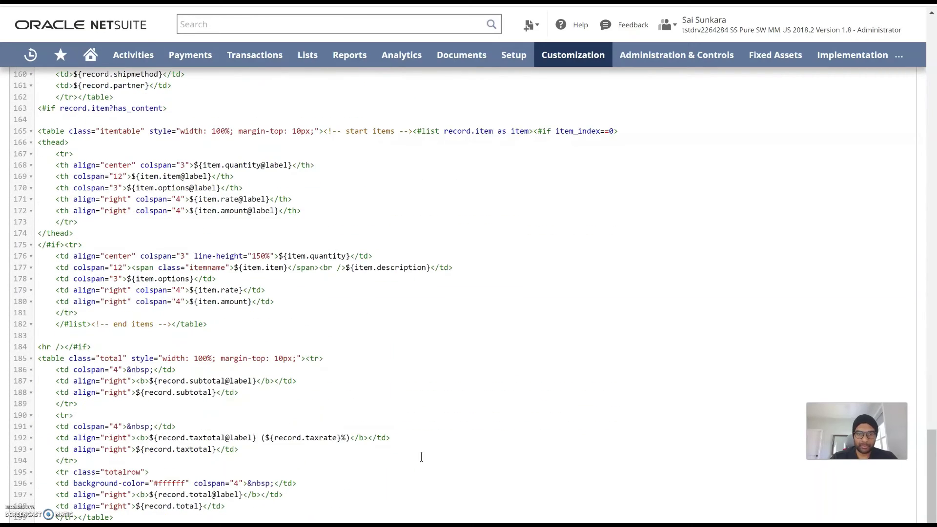
scroll(421, 457, up, 20)
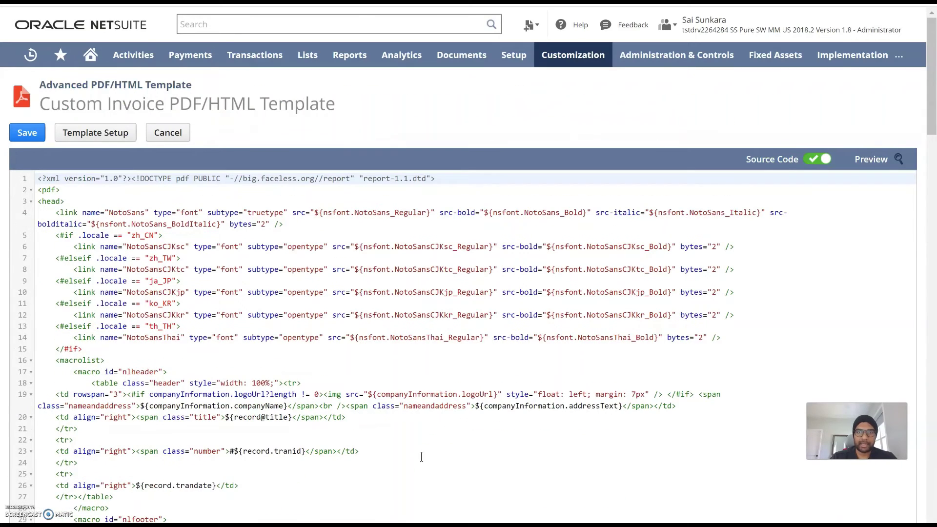
click(874, 161)
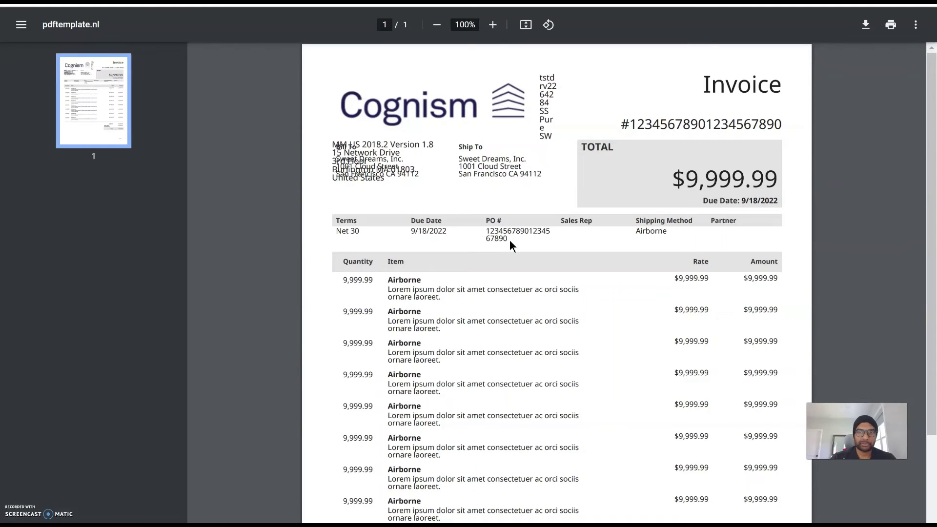
- Review the sample invoice PDF preview and its header text, then return to the template editor
scroll(578, 264, down, 2)
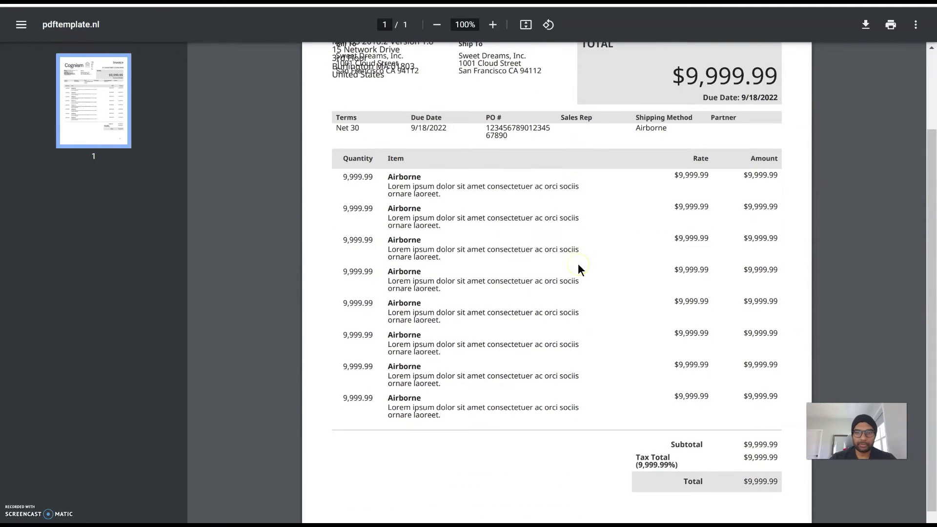
scroll(578, 268, down, 1)
scroll(578, 267, up, 3)
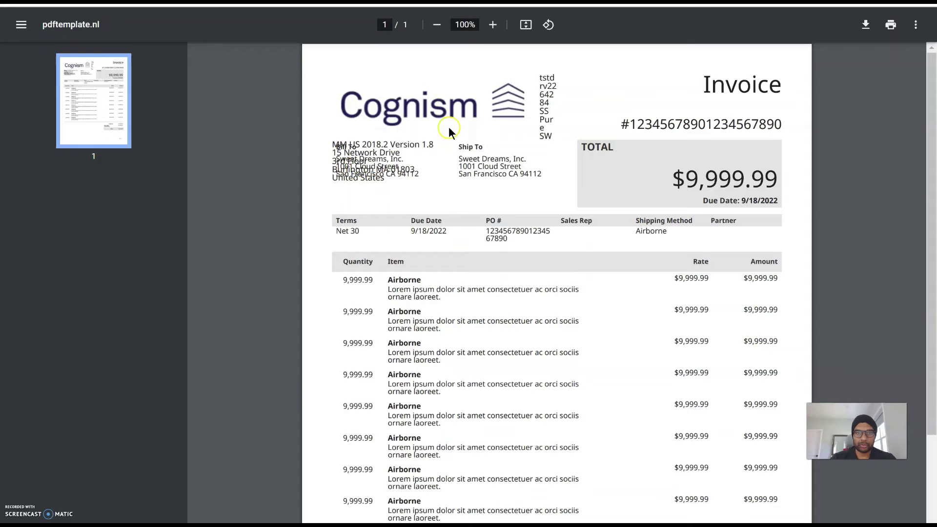
drag(333, 144, 513, 223)
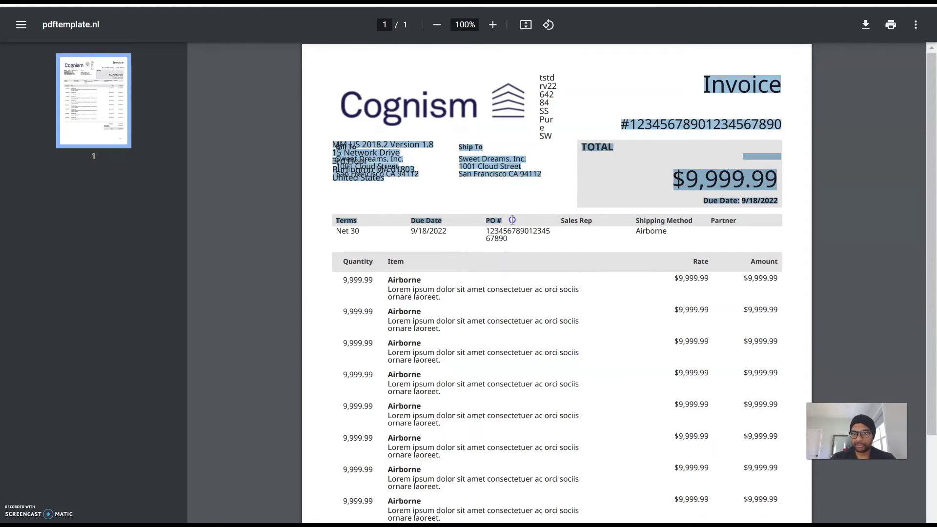
click(546, 199)
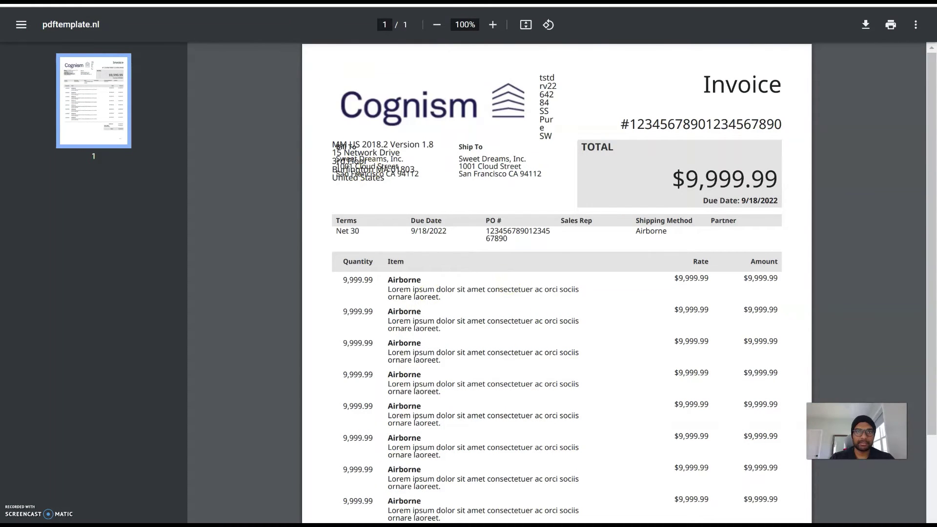
click(341, 2)
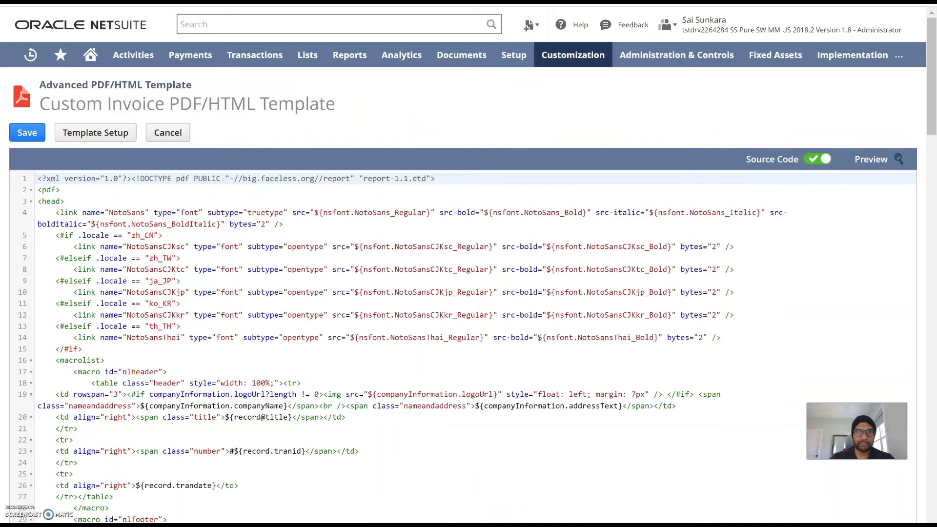
- Tick Template Is Preferred in Template Setup, select the title, then cancel and return to the notes
click(109, 132)
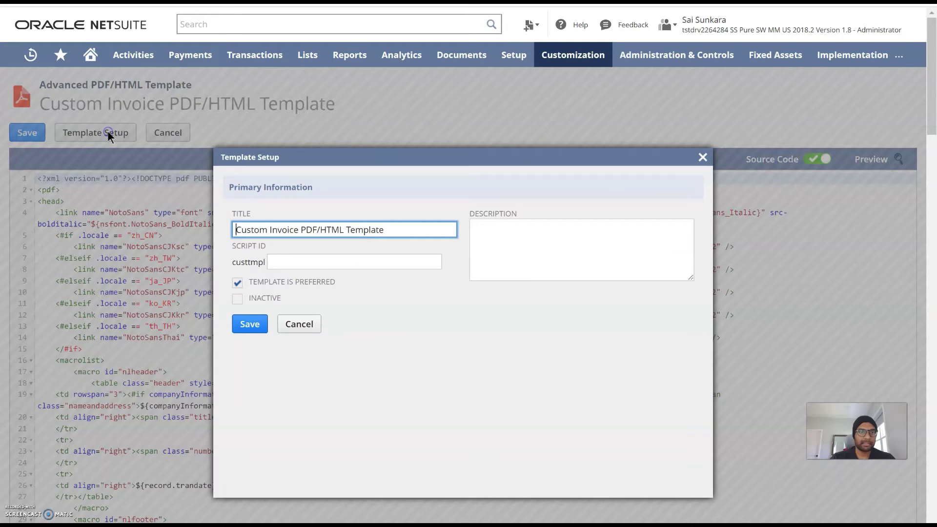
click(233, 284)
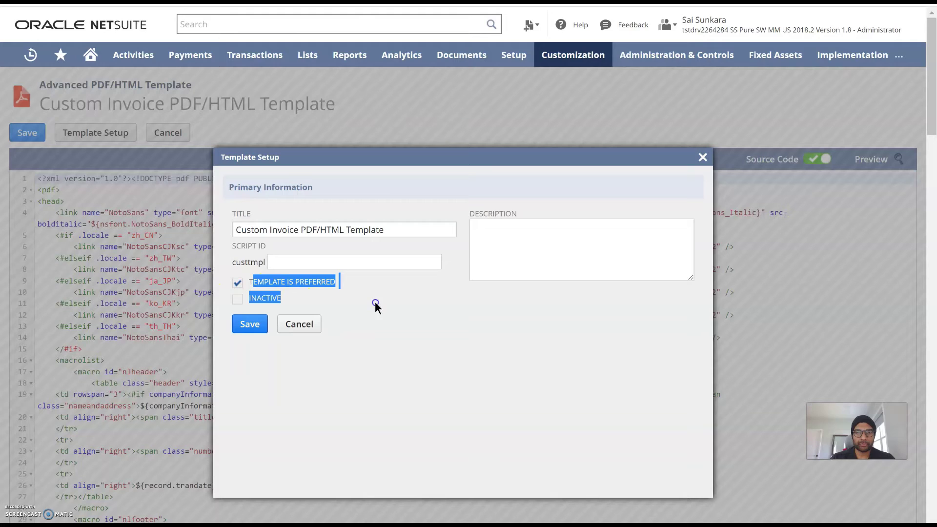
drag(375, 306, 354, 281)
click(353, 283)
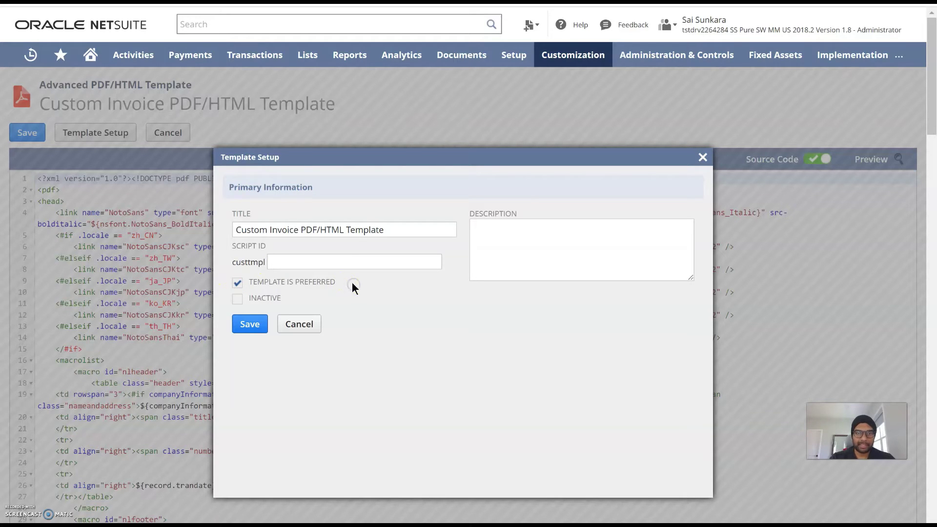
click(238, 230)
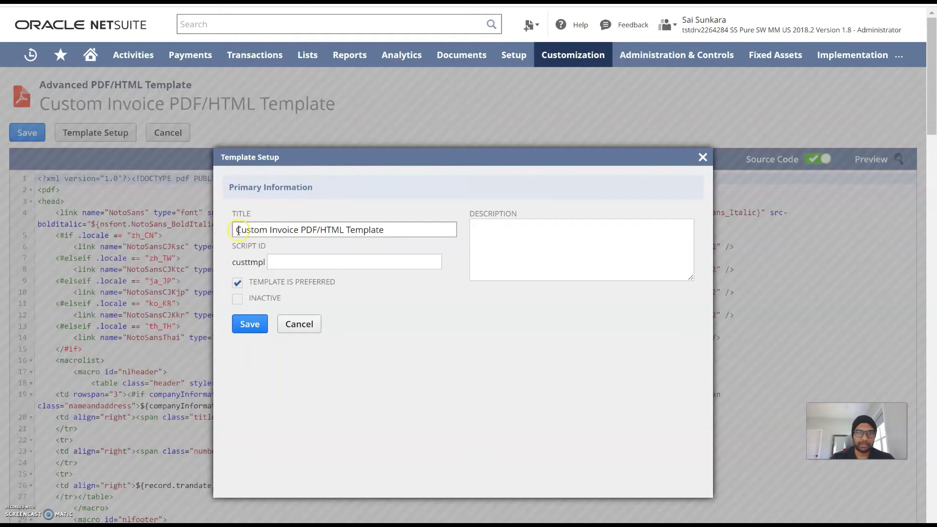
drag(238, 230, 428, 242)
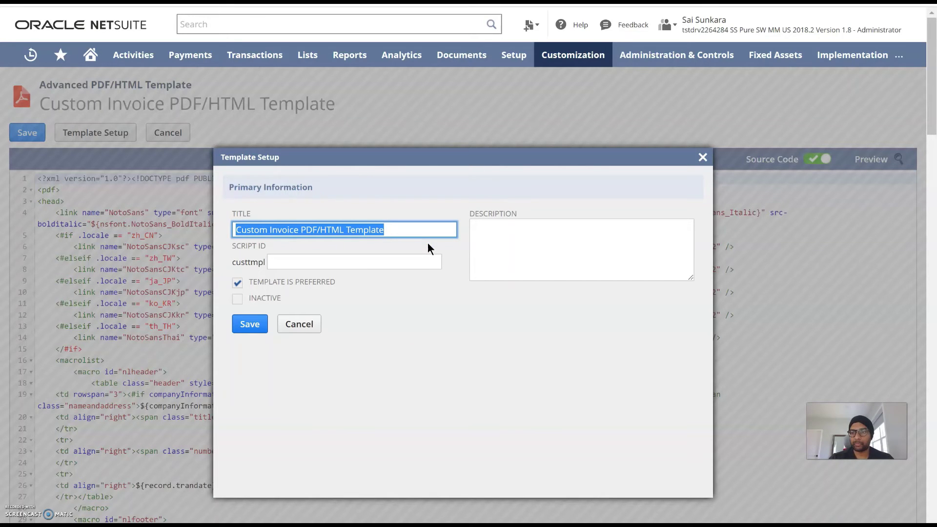
click(299, 324)
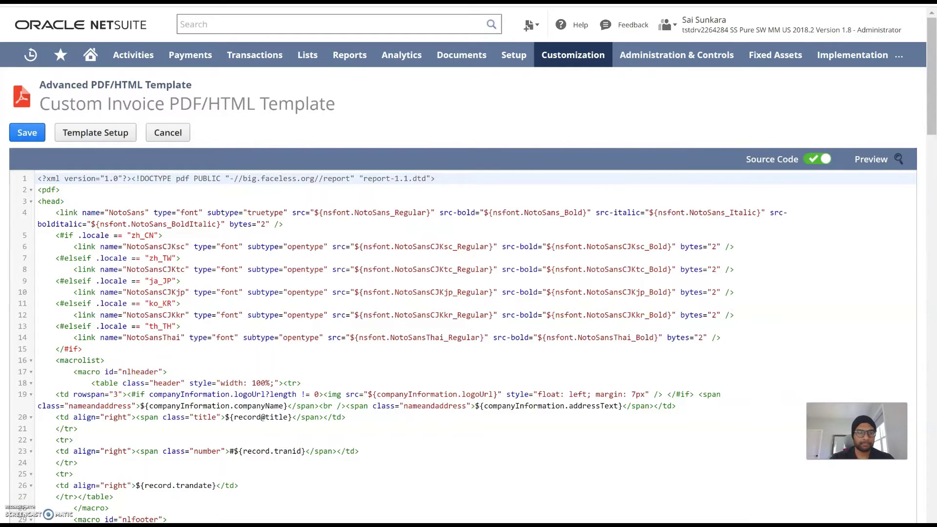
key(alt+Tab)
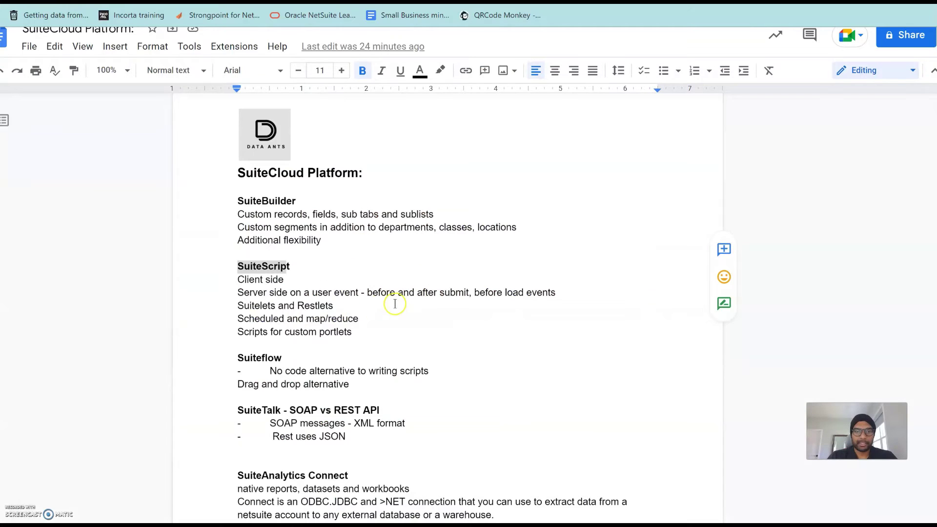
click(351, 293)
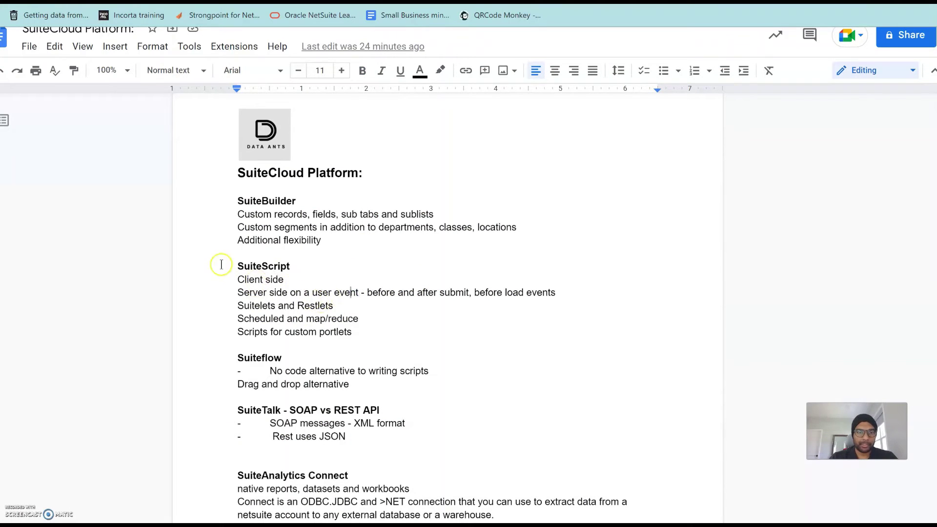
double_click(303, 268)
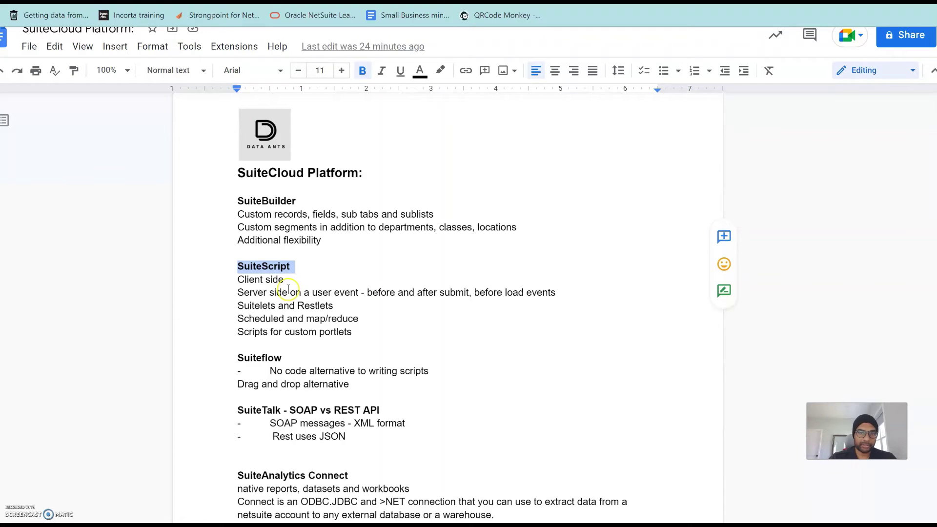
click(290, 279)
drag(290, 279, 285, 298)
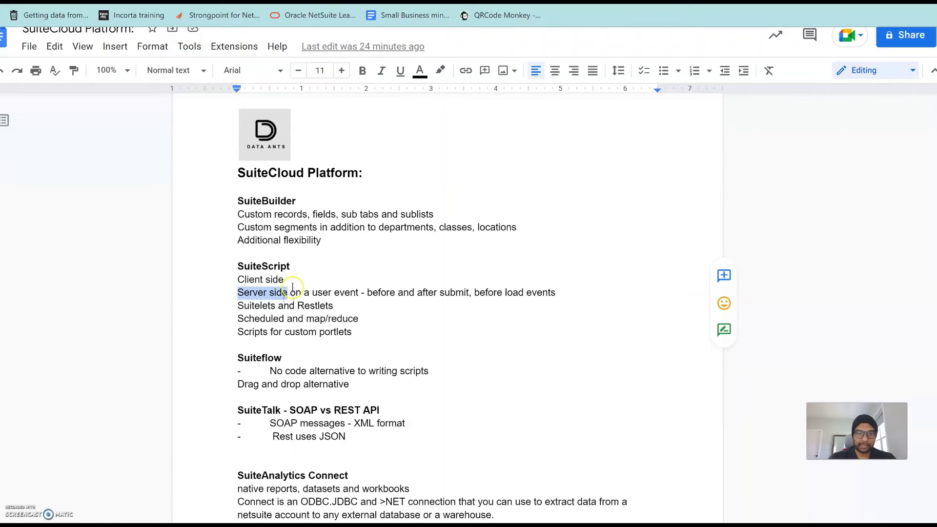
click(297, 280)
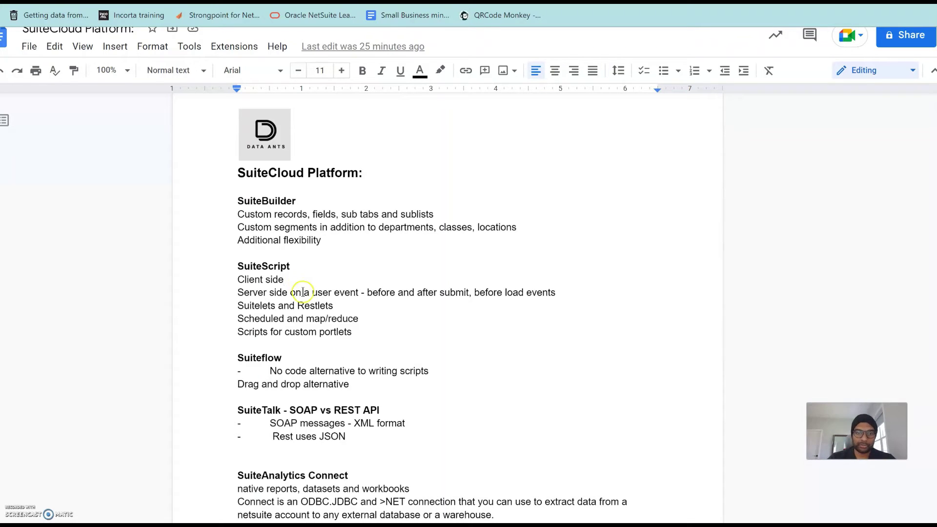
- Switch to NetSuite and open the new script page via Customization > Scripting > Scripts > New
click(305, 293)
key(alt+Tab)
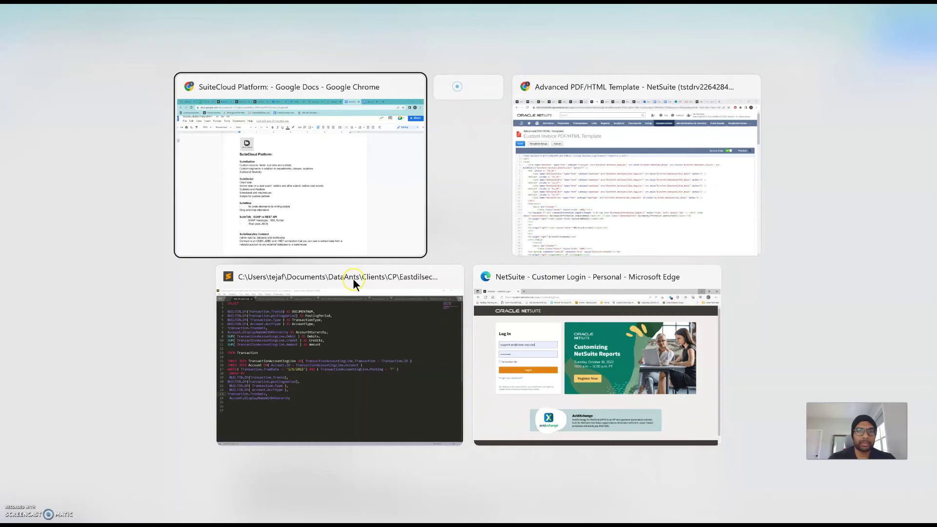
key(alt+Tab)
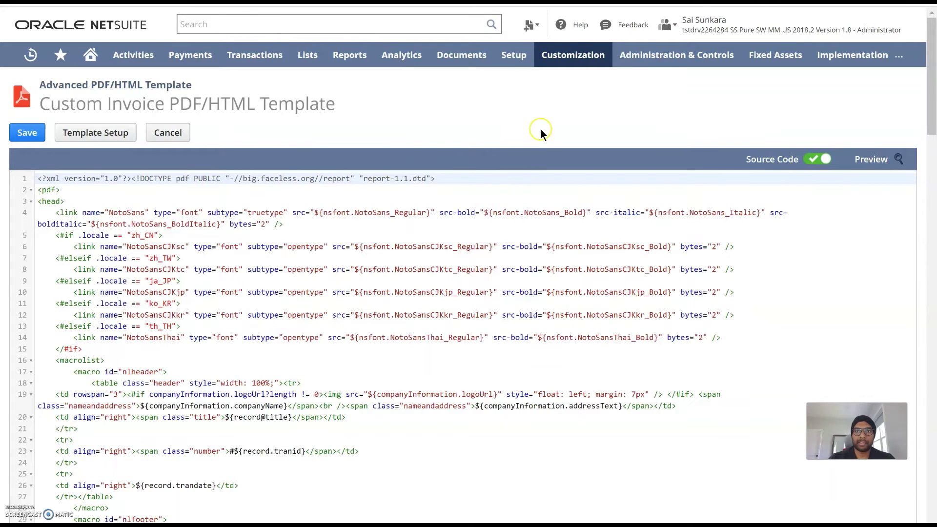
mouse_move(567, 65)
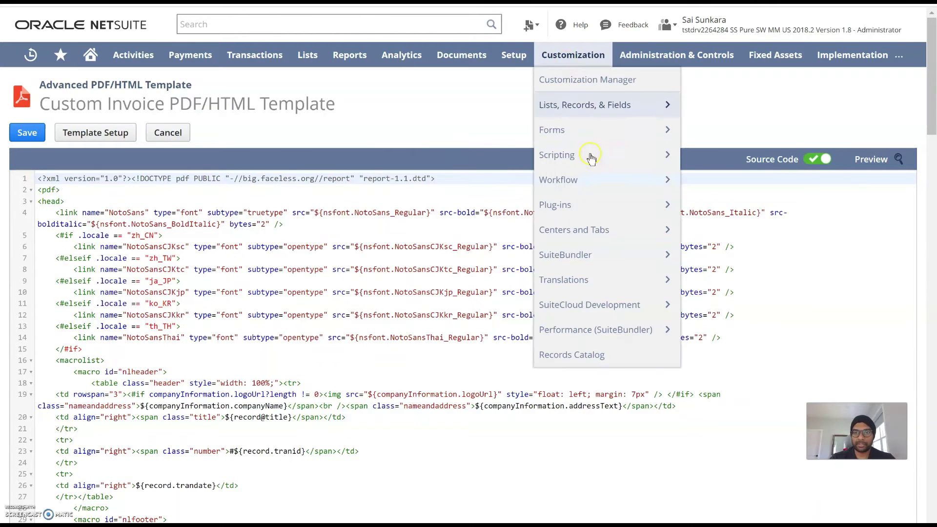
mouse_move(592, 158)
mouse_move(752, 161)
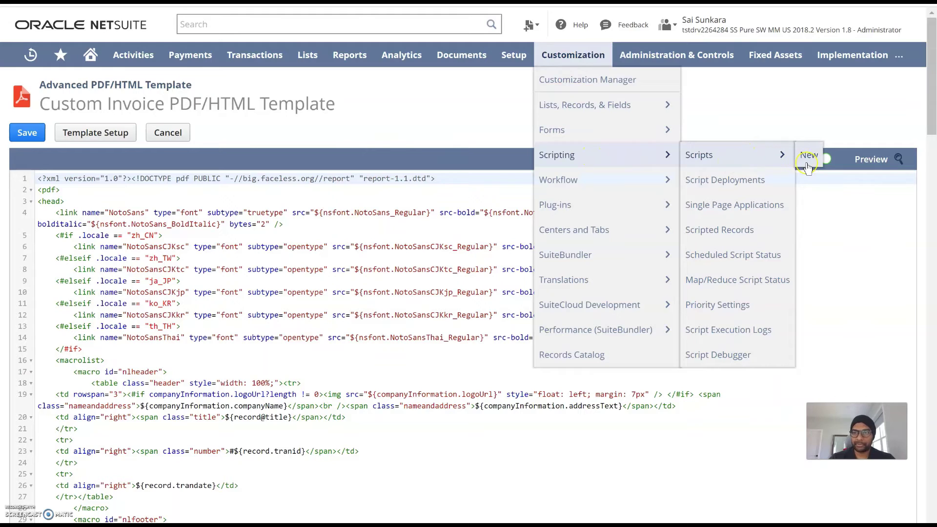
right_click(808, 163)
click(784, 175)
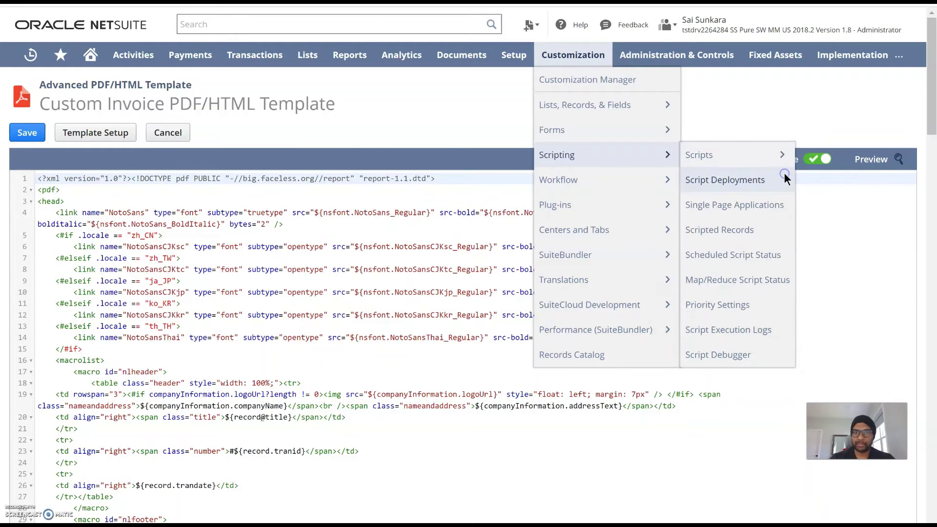
mouse_move(723, 157)
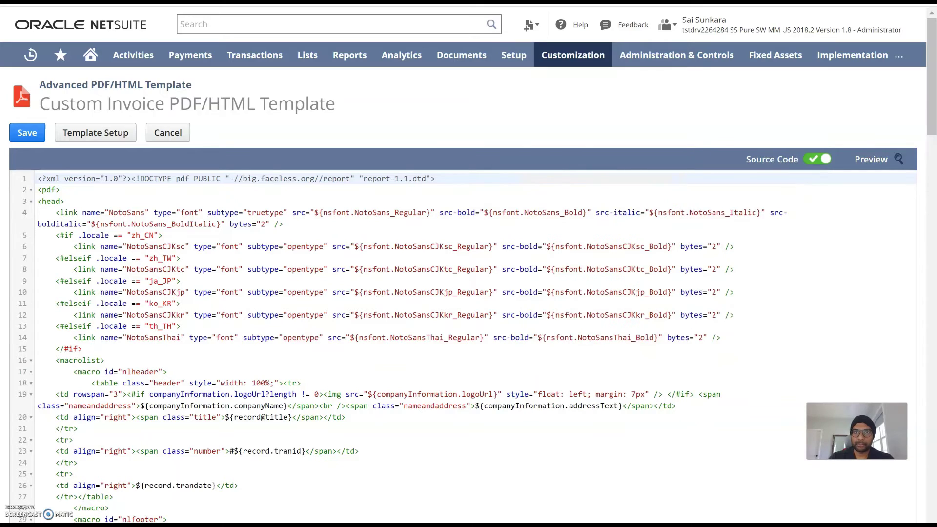
click(390, 1)
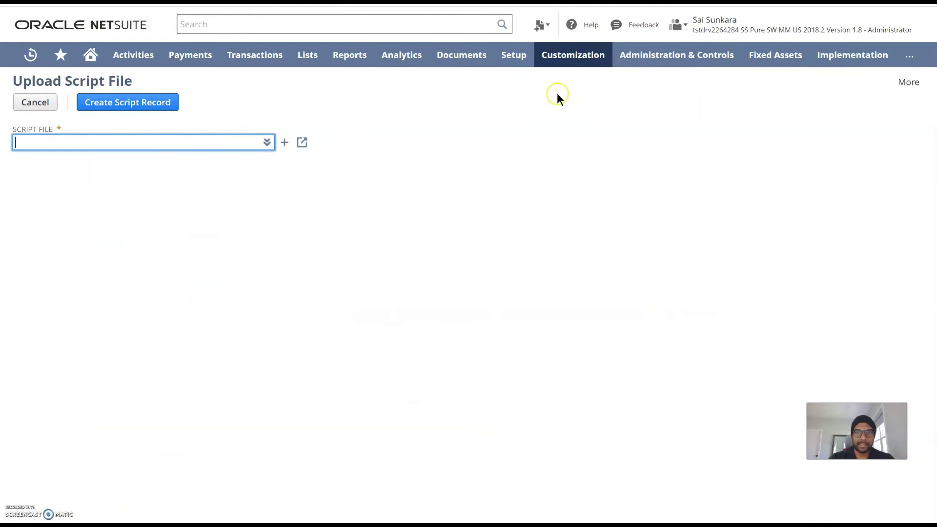
- Open the Script Deployments list from the Customization menu
mouse_move(569, 65)
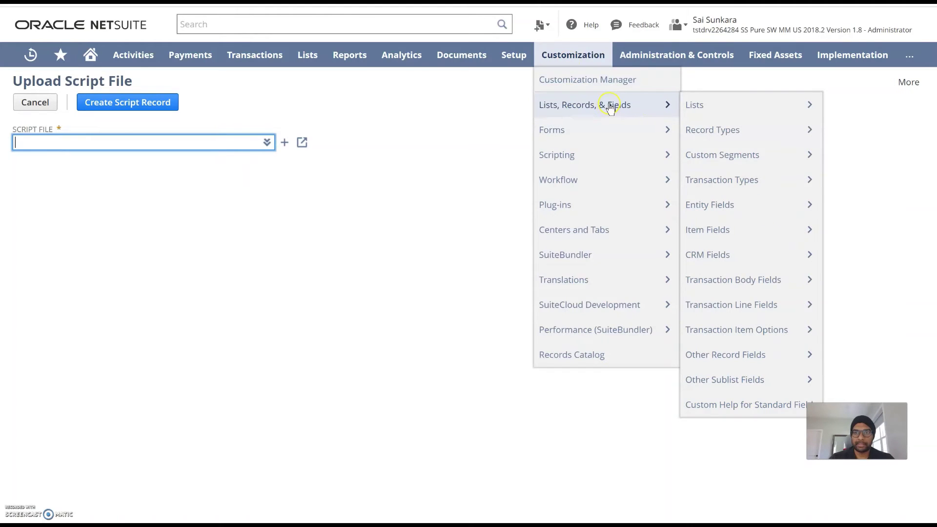
mouse_move(620, 164)
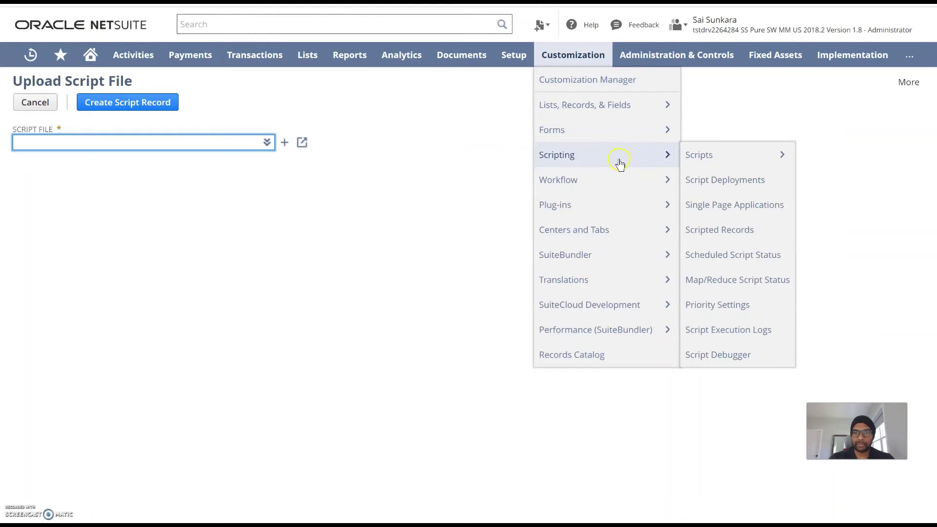
click(695, 185)
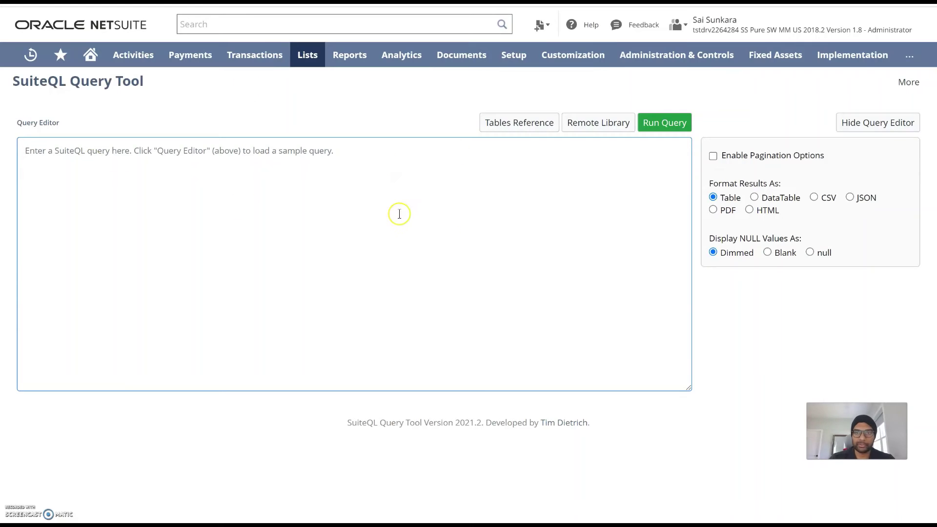
- Run the SuiteQL query 'select * from employee' and review the 158 returned employee rows
text(se)
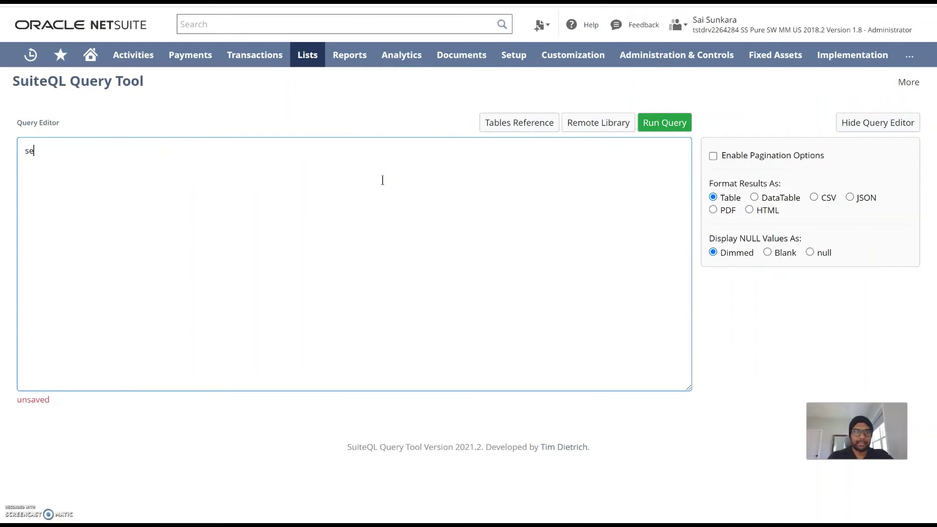
text(lect * from employee)
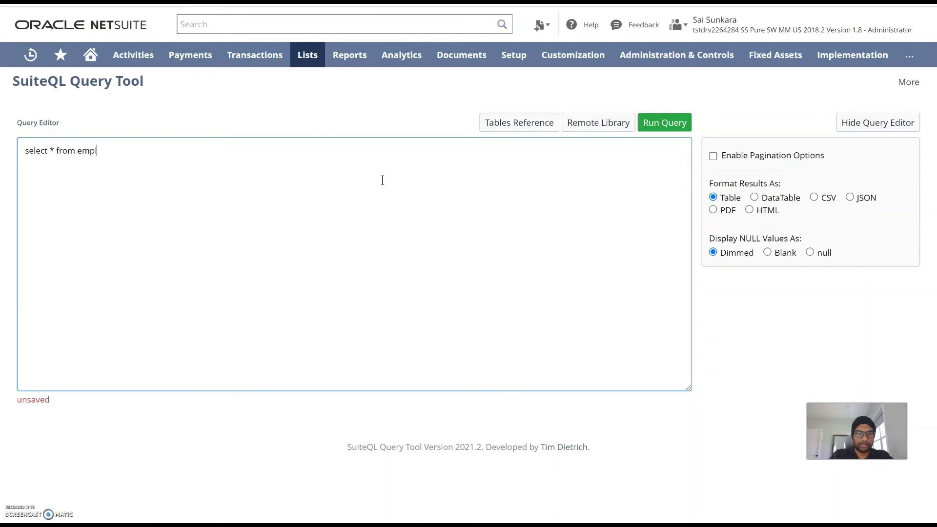
click(675, 124)
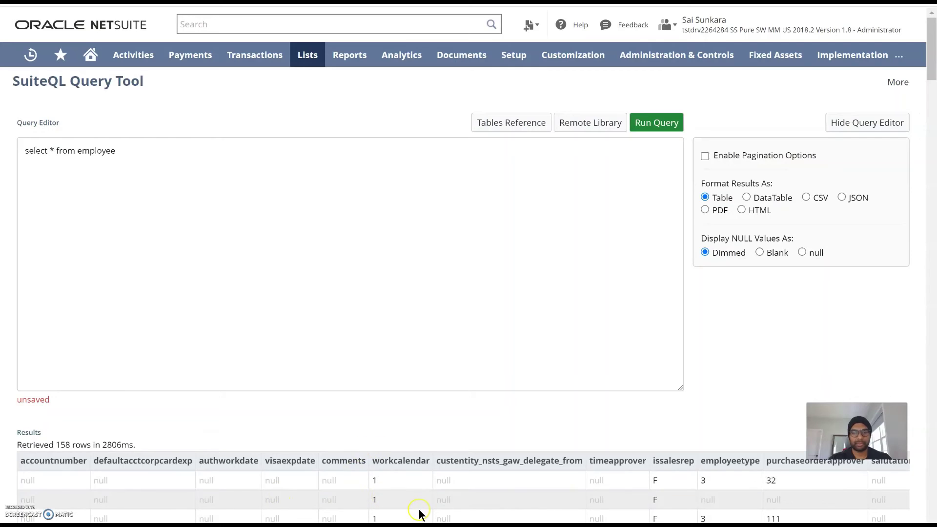
scroll(420, 513, right, 5)
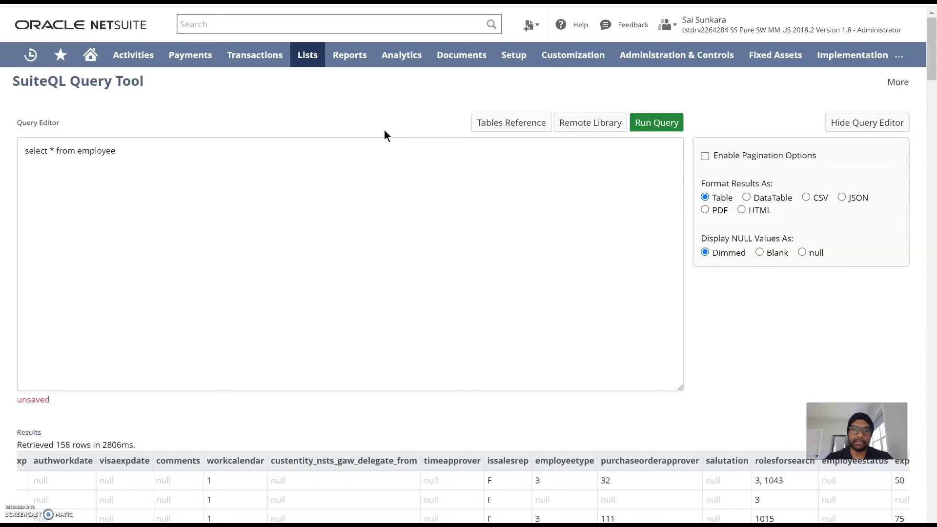
click(243, 274)
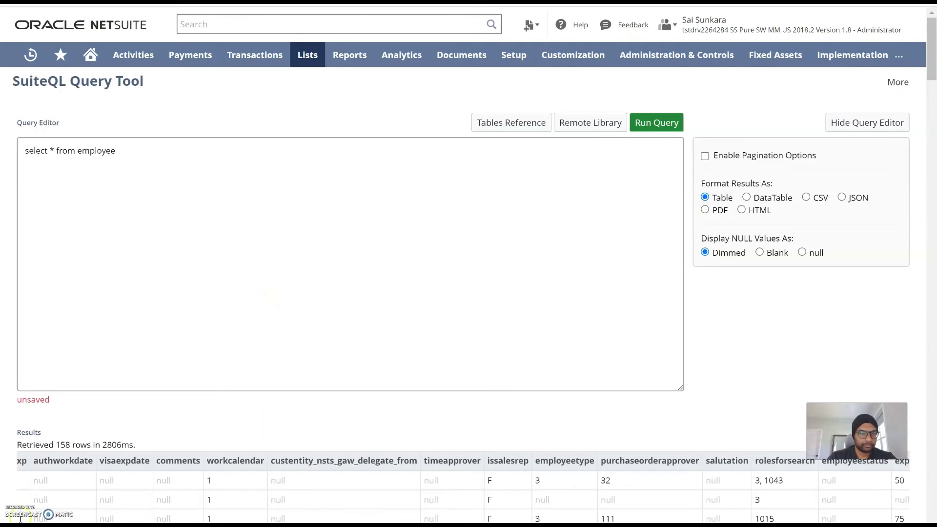
key(alt+Tab)
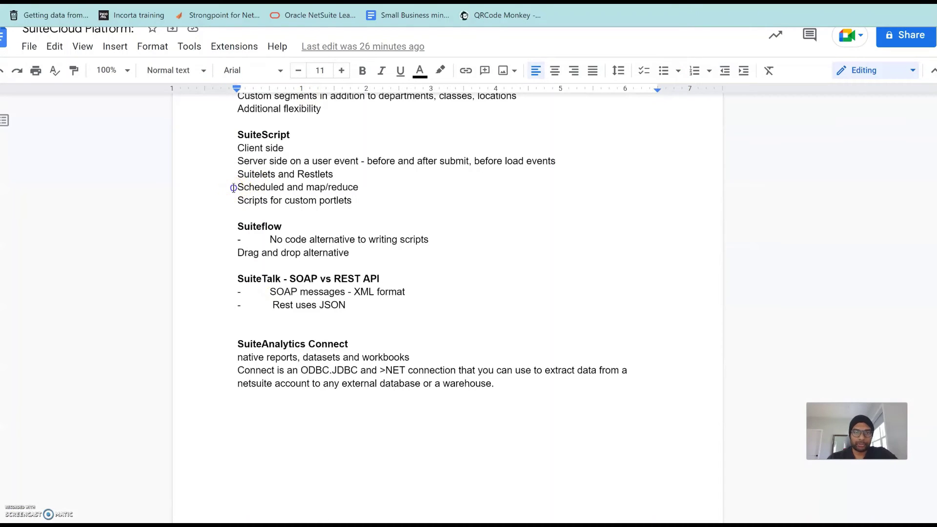
mouse_move(237, 189)
mouse_down()
mouse_move(360, 188)
mouse_move(337, 204)
mouse_move(233, 197)
mouse_up()
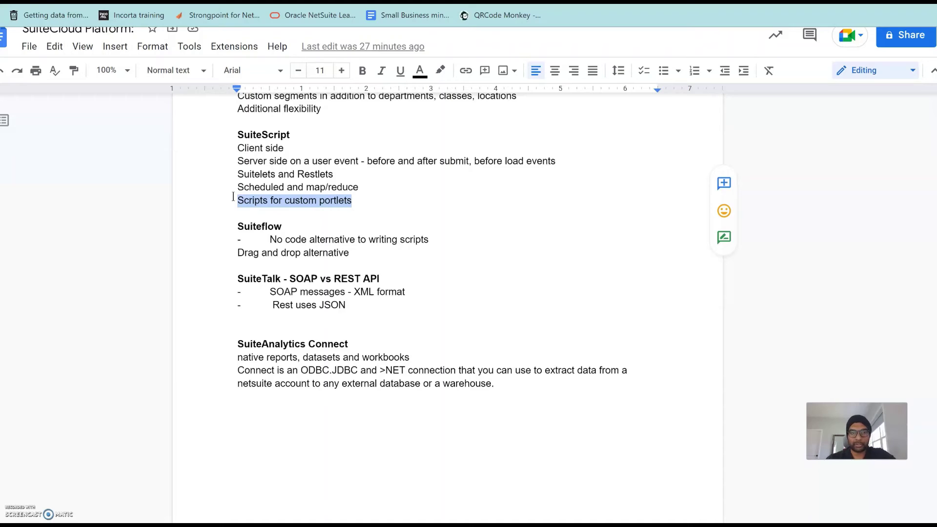
click(321, 231)
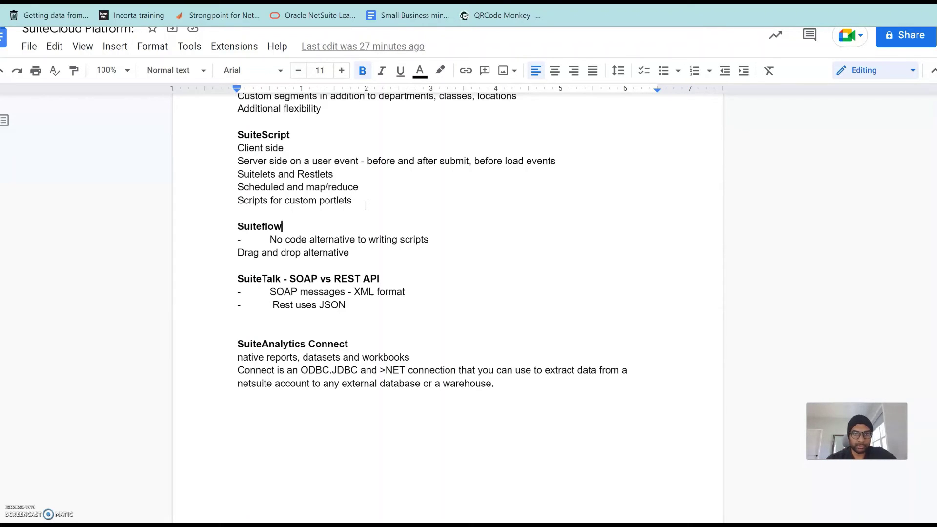
drag(310, 224, 231, 219)
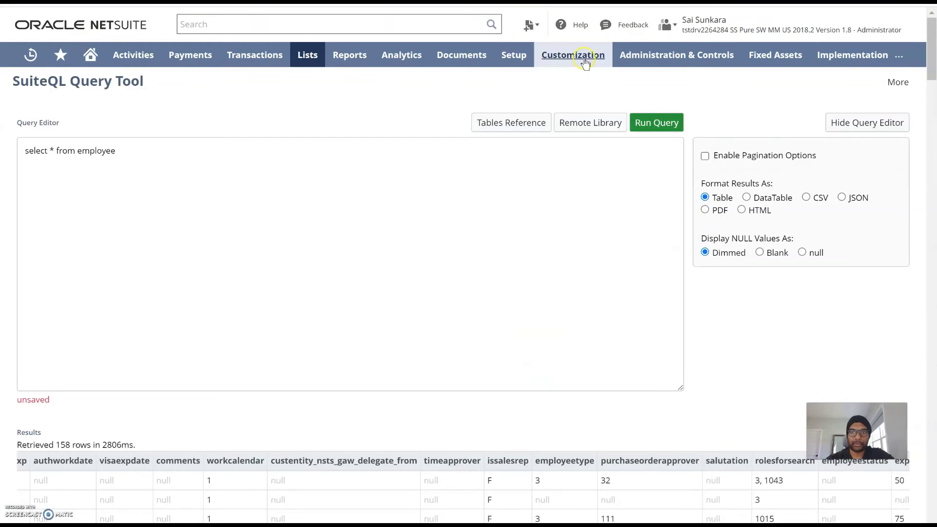
- Go to the Workflows list of 20 workflows
mouse_move(584, 63)
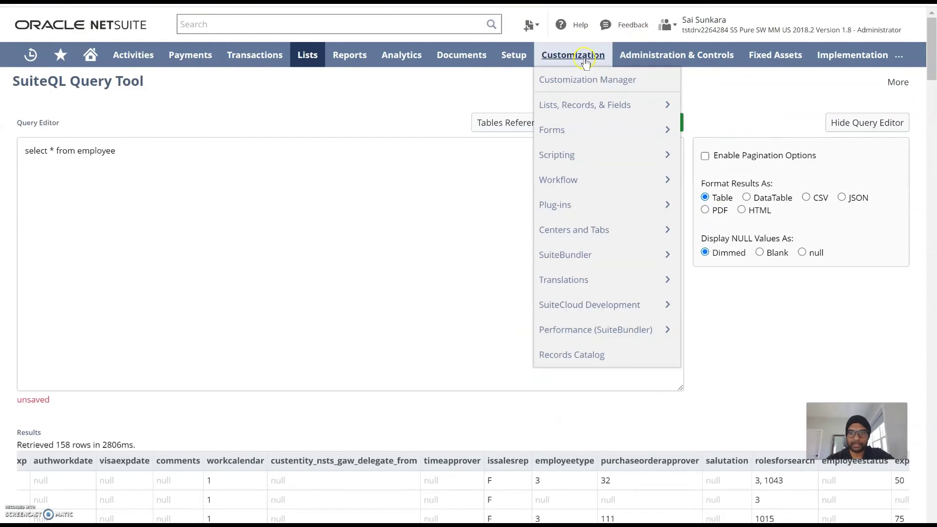
mouse_move(607, 180)
mouse_move(721, 188)
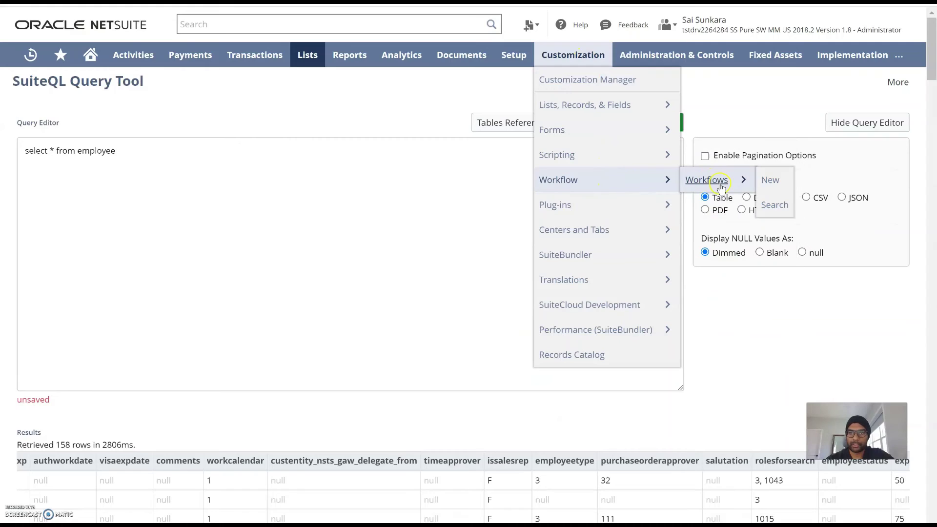
click(718, 183)
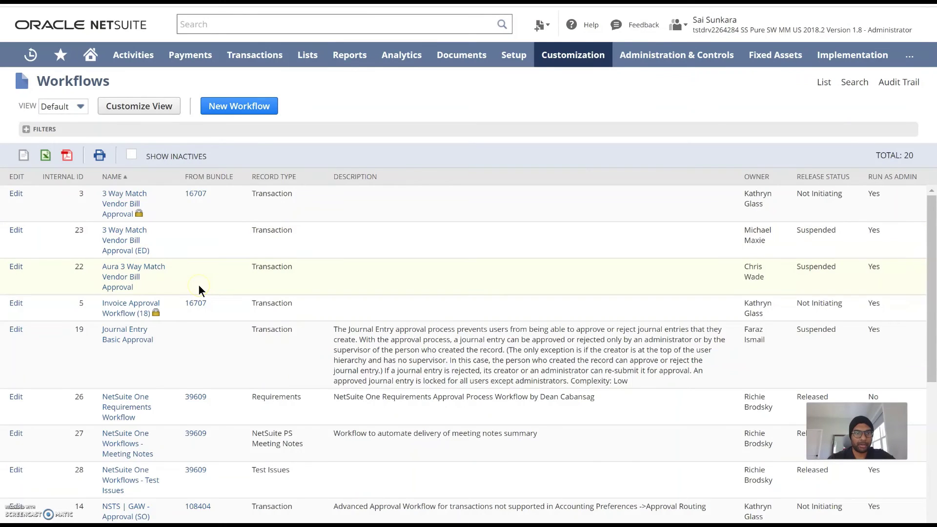
scroll(199, 286, down, 1)
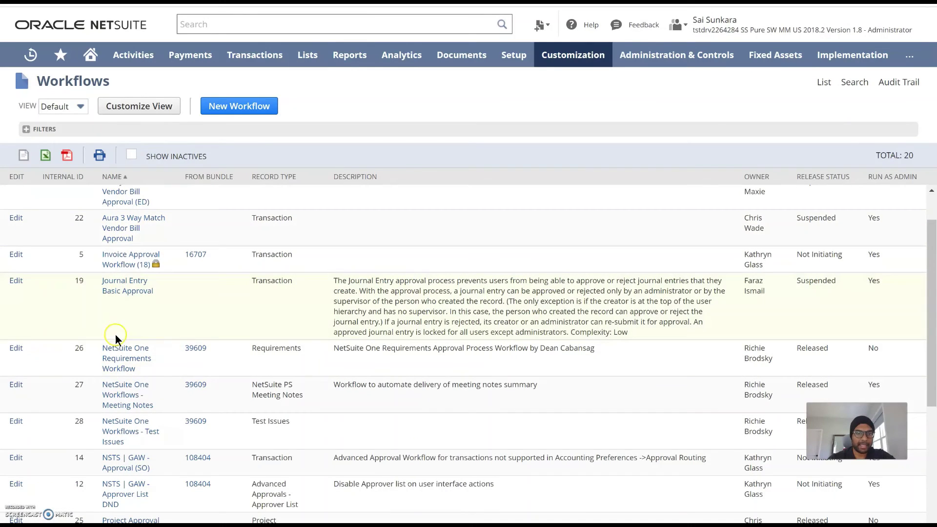
- Open the Aura 3 Way Match Vendor Bill Approval workflow
click(249, 110)
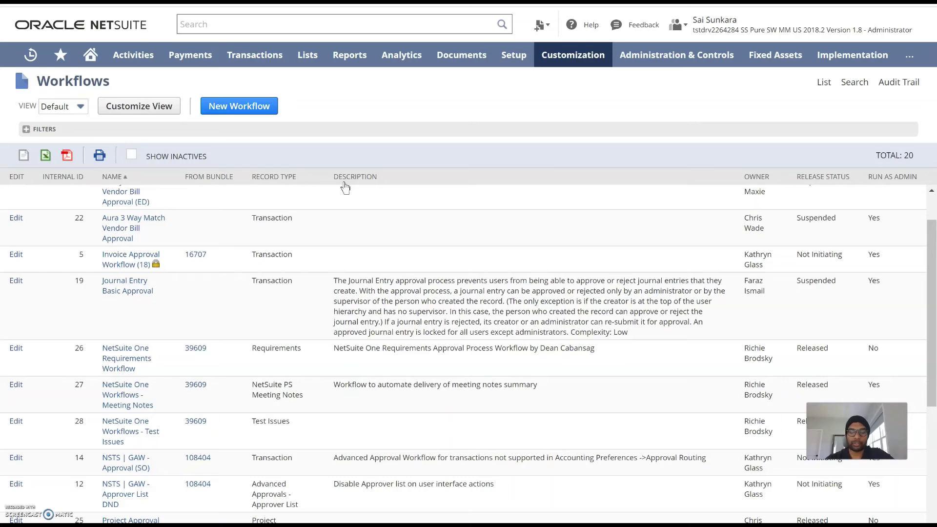
click(125, 227)
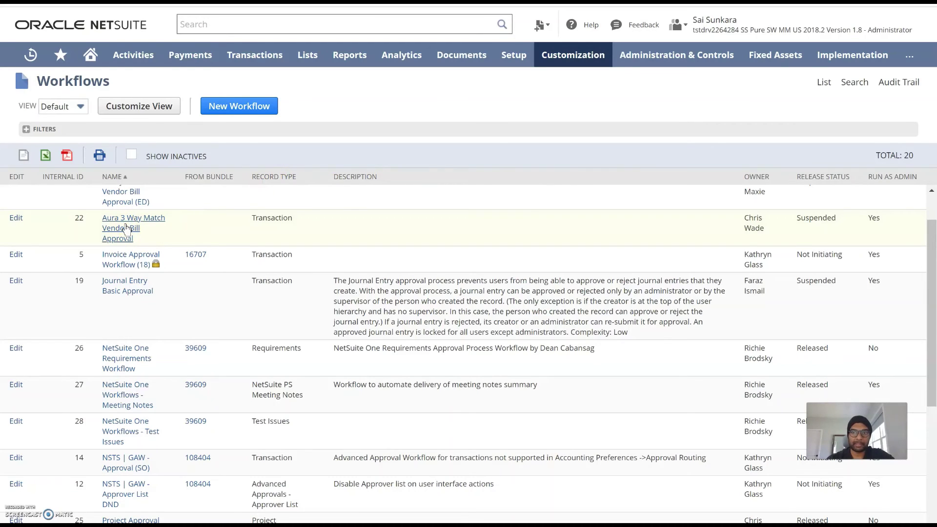
key(alt+Tab)
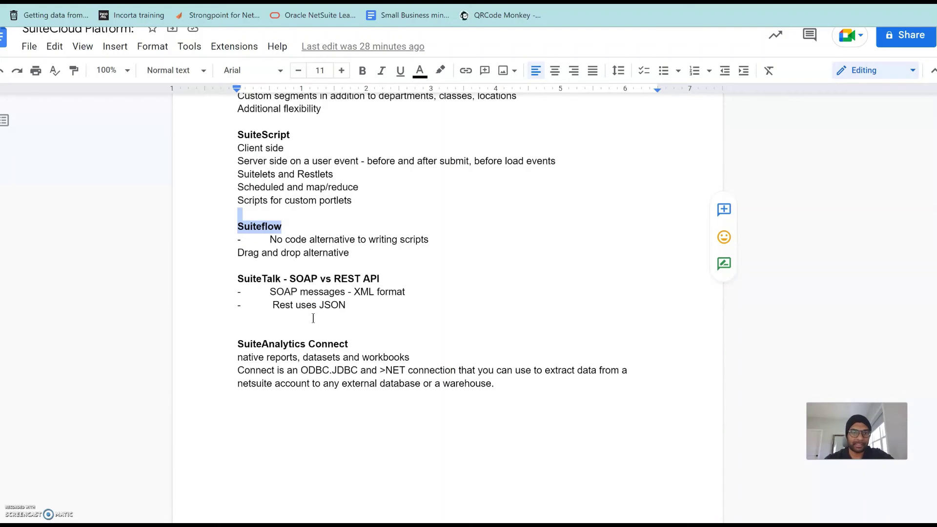
- Highlight the 'SuiteTalk - SOAP vs REST API' heading and the SOAP XML format note
click(388, 278)
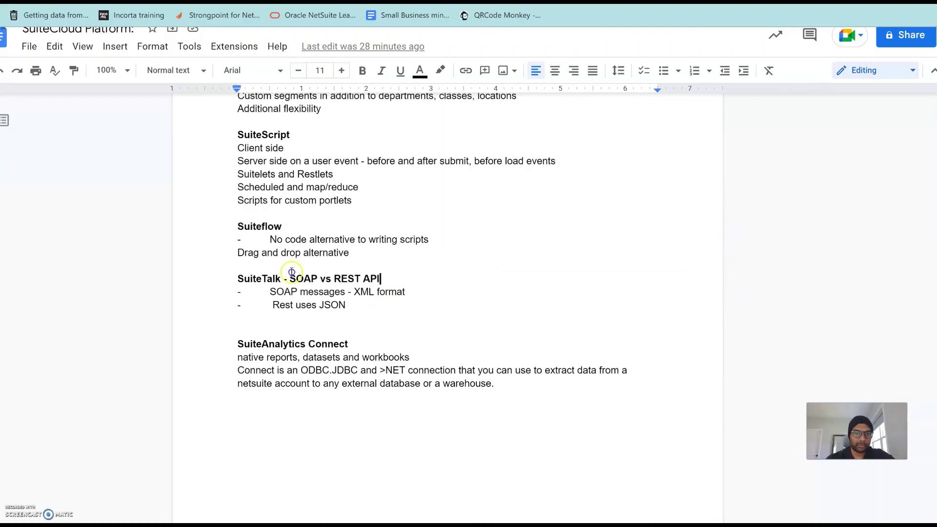
drag(292, 271, 234, 275)
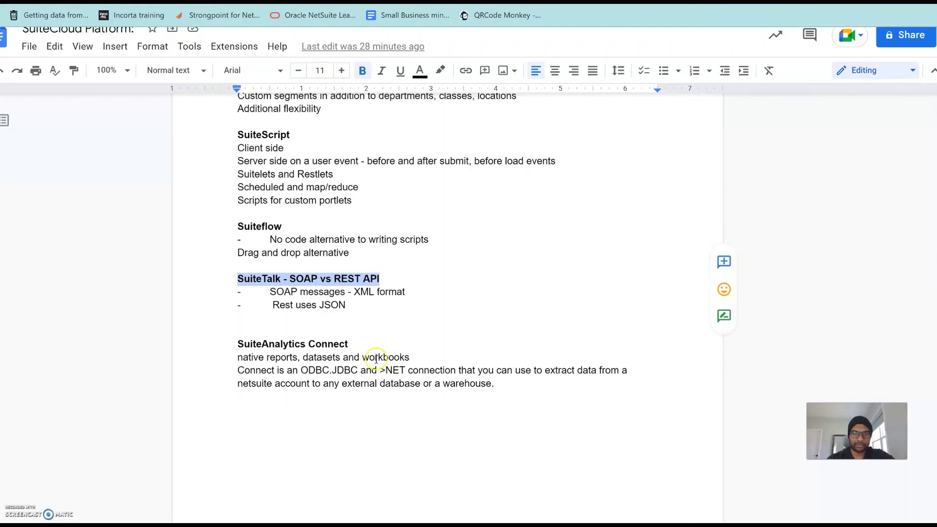
click(425, 291)
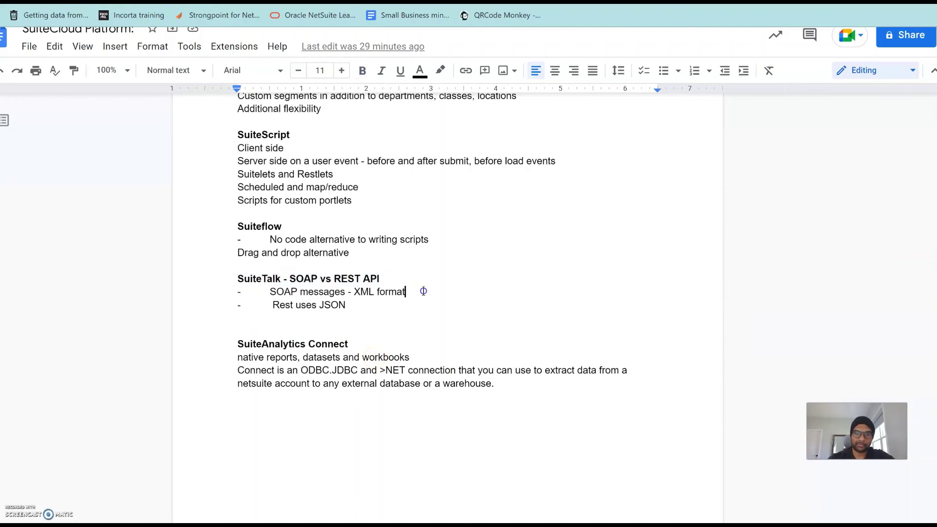
shift+click(346, 292)
key(alt+Tab)
key(alt+Tab)
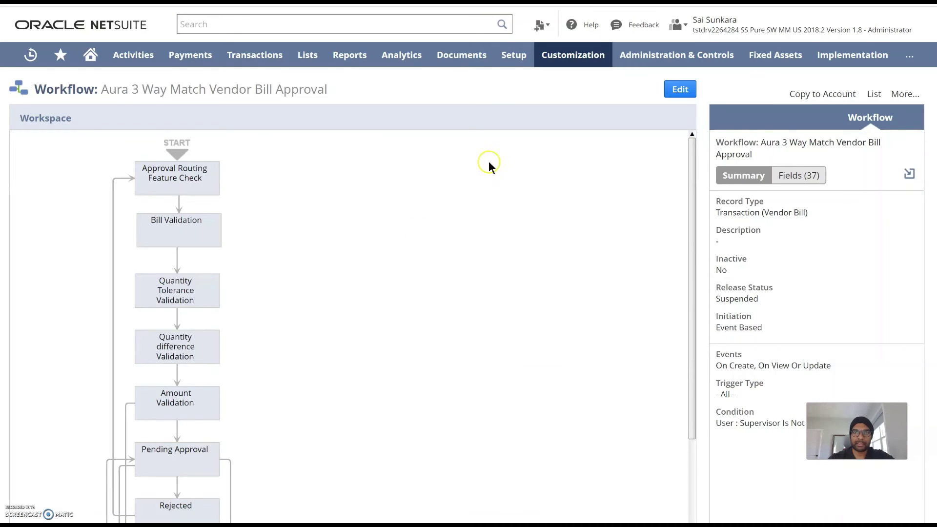
- On the Enable Features SuiteCloud subtab, check SuiteTalk (Web Services): SOAP enabled, REST disabled
mouse_move(495, 63)
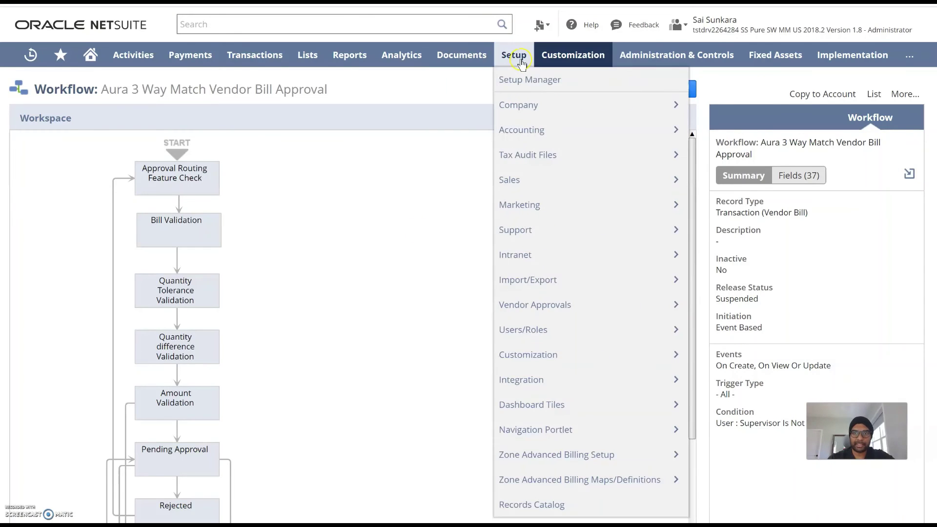
mouse_move(536, 106)
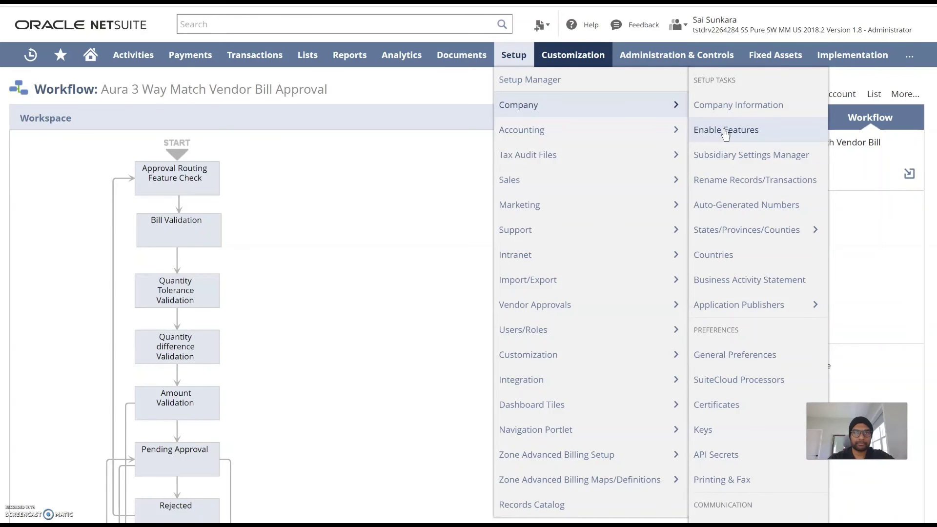
click(726, 131)
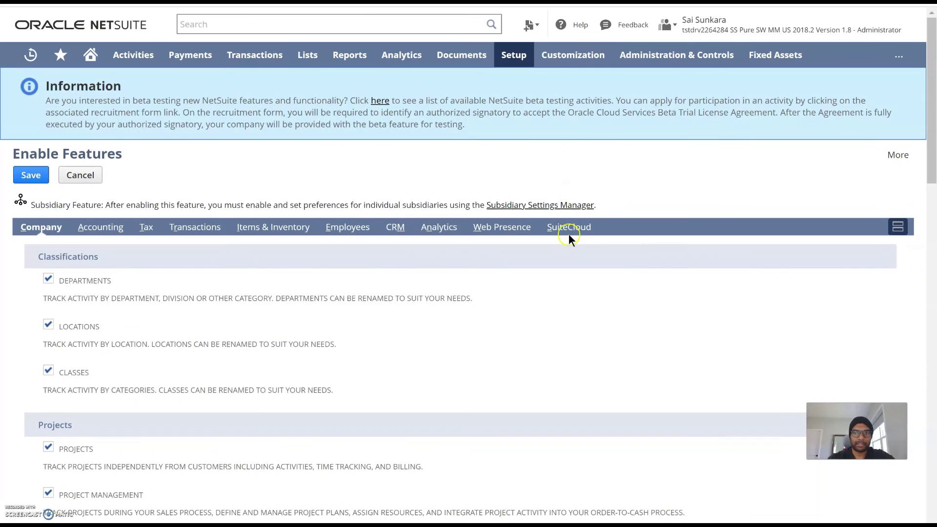
click(569, 231)
scroll(450, 338, down, 1)
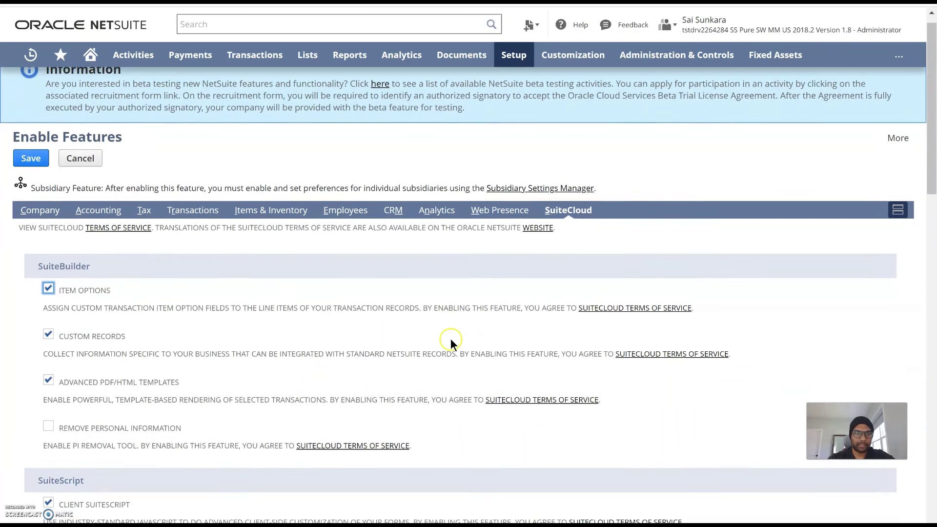
scroll(500, 256, down, 20)
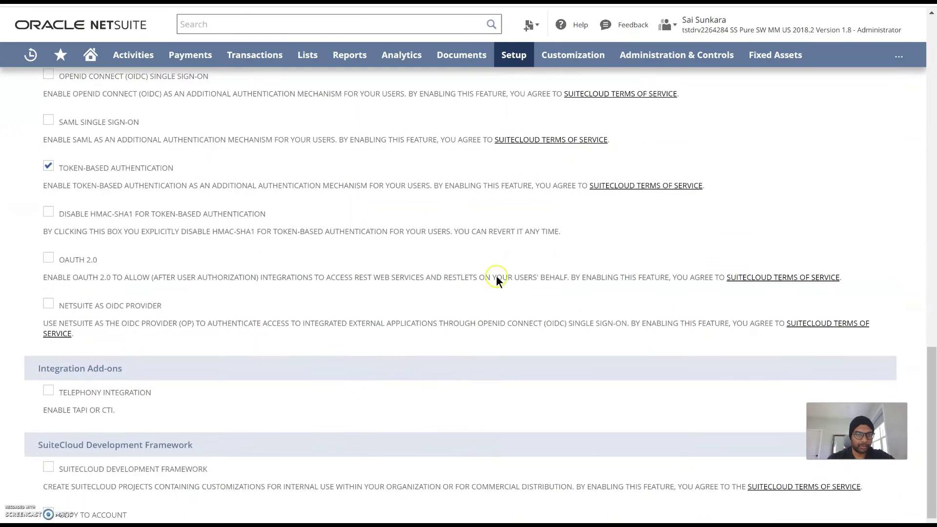
scroll(340, 378, down, 2)
scroll(340, 378, up, 7)
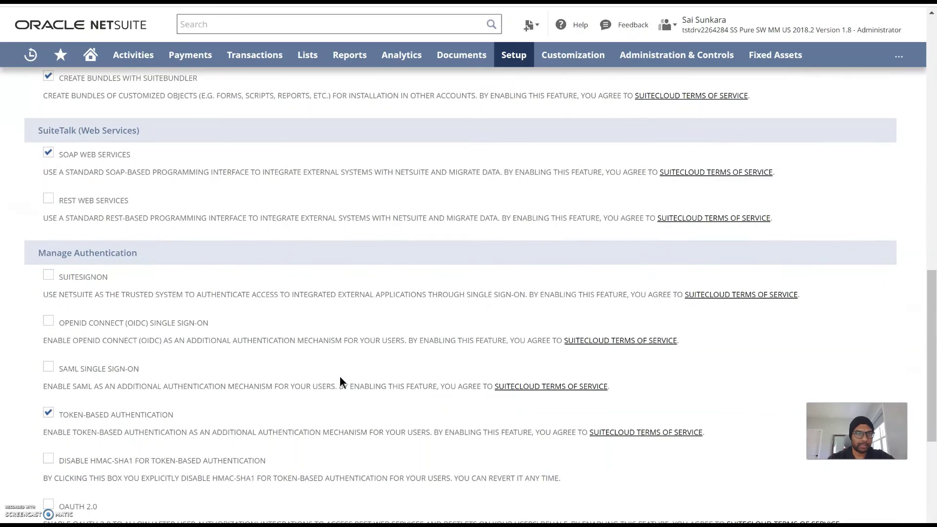
click(45, 137)
drag(39, 137, 151, 139)
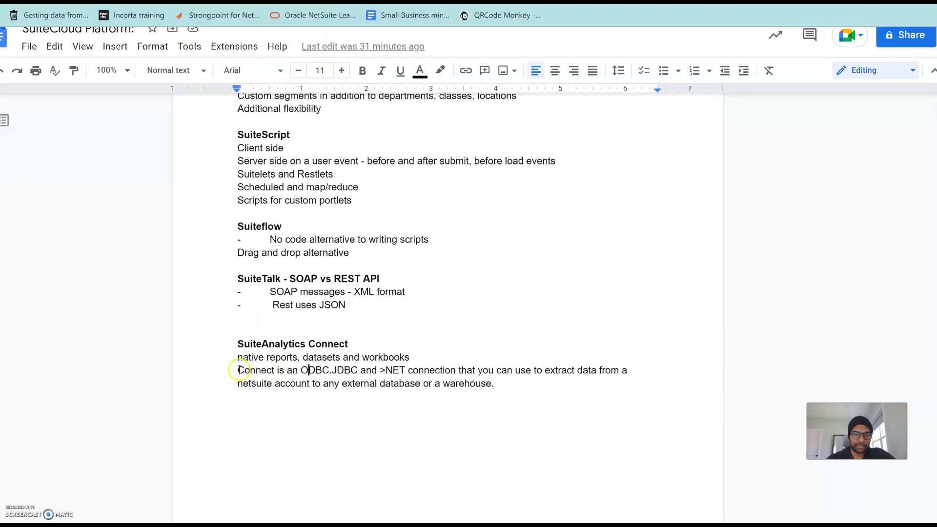
- Highlight the ODBC, JDBC and .NET connection sentence, then switch to the Find Answers browser window
drag(238, 370, 409, 371)
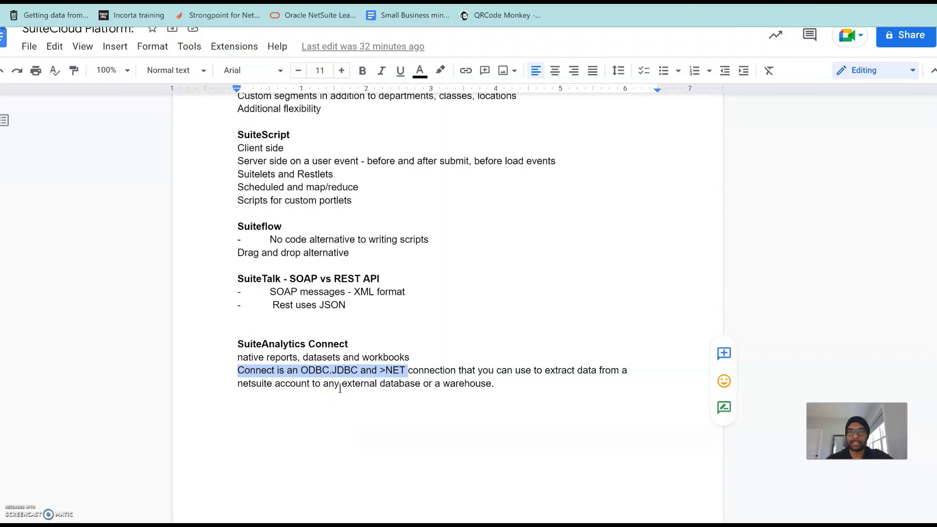
key(super+Tab)
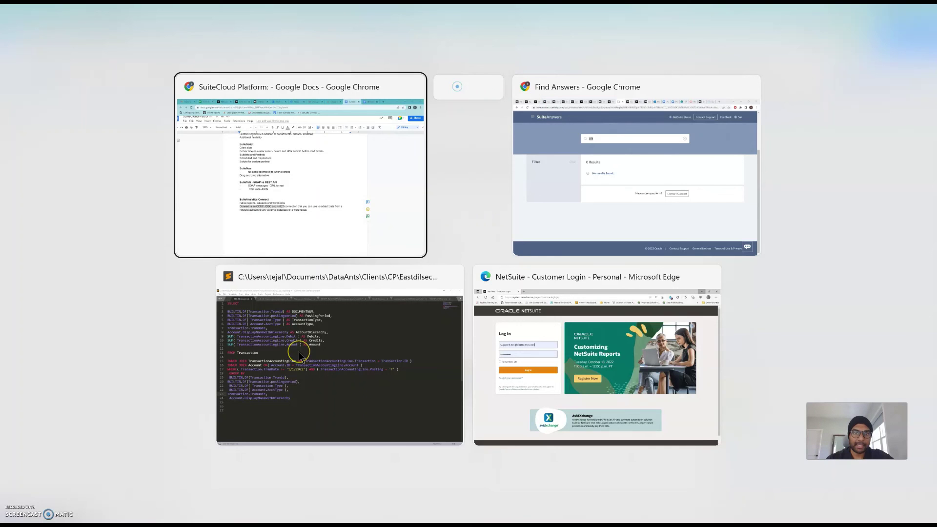
key(Escape)
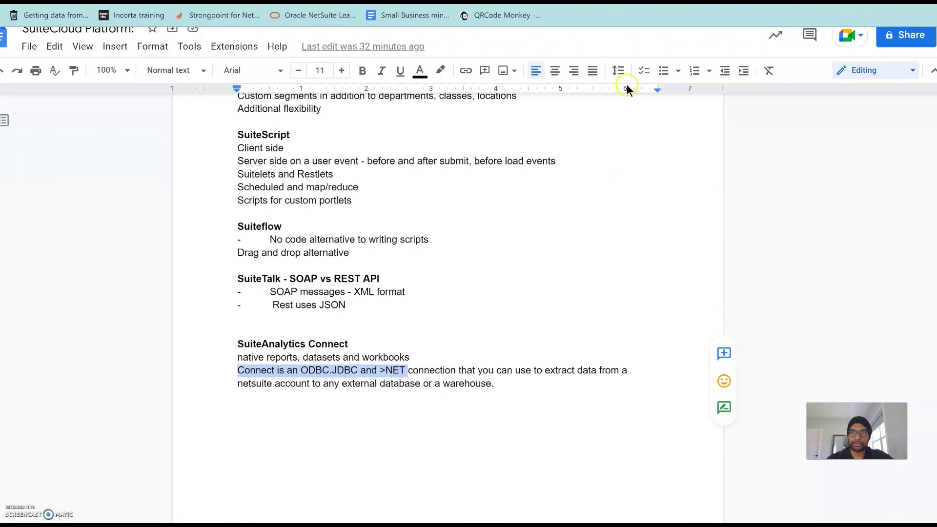
key(super+Tab)
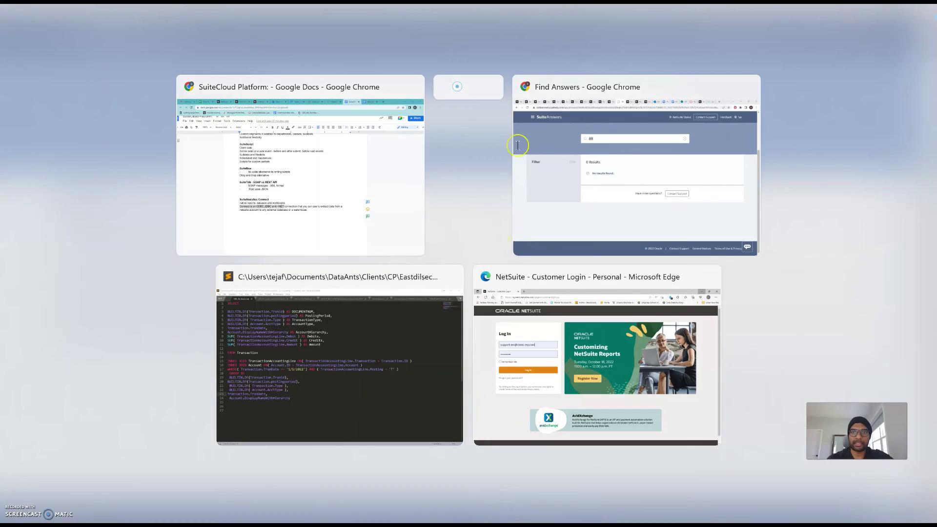
click(519, 242)
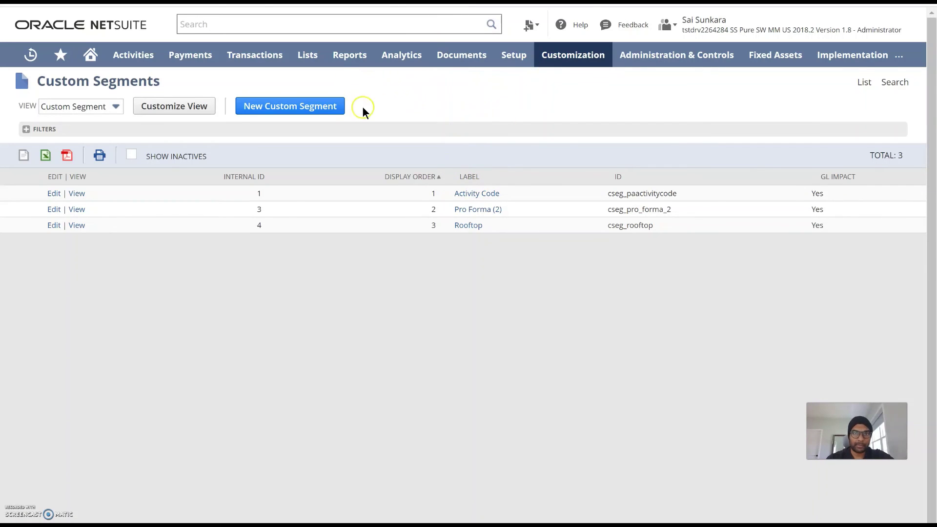
- Go to Reports > Saved Searches > All Saved Searches and start a new saved search
mouse_move(360, 69)
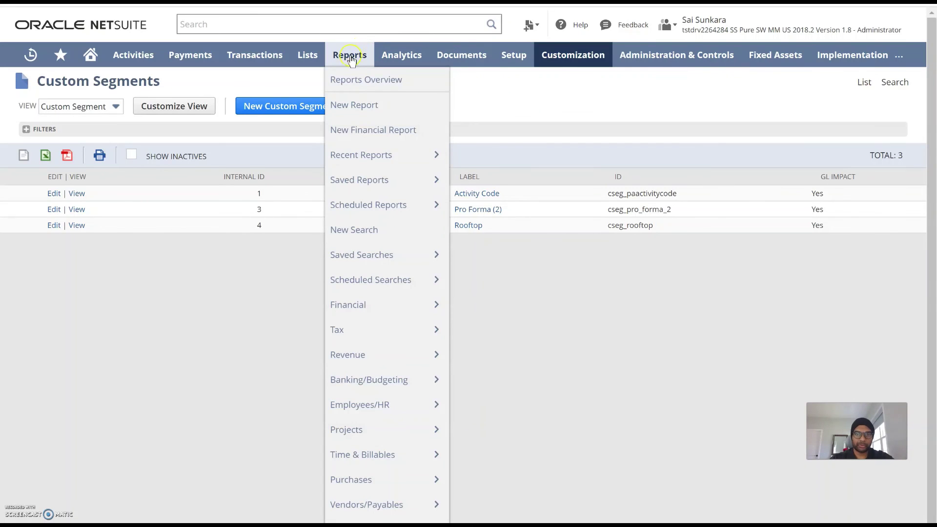
mouse_move(368, 263)
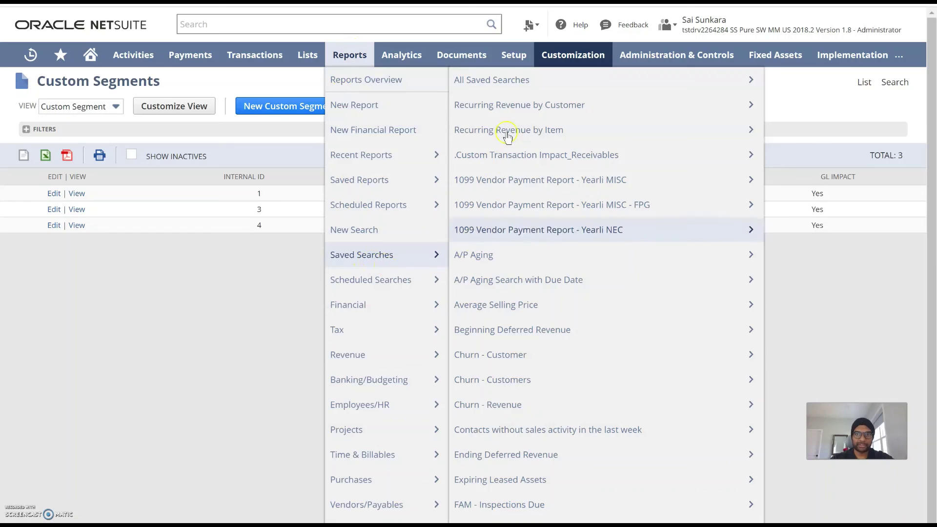
mouse_move(500, 78)
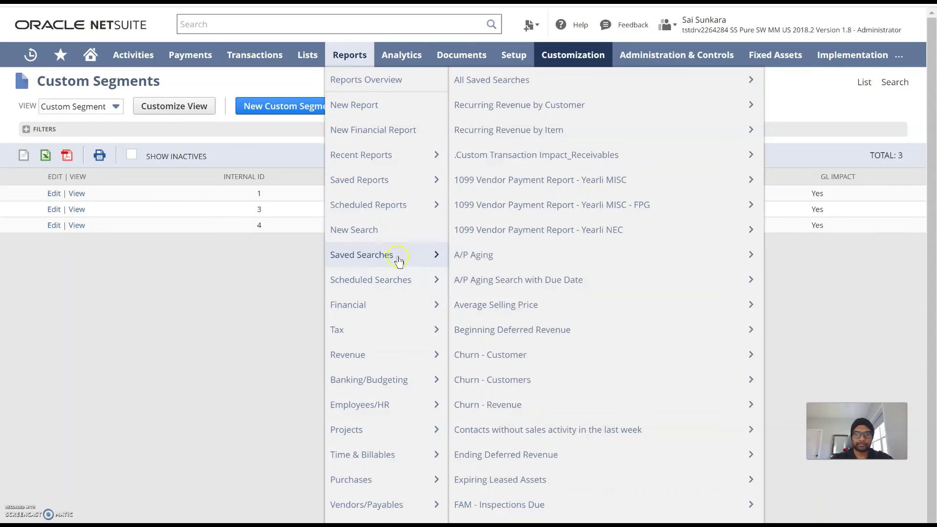
mouse_move(714, 88)
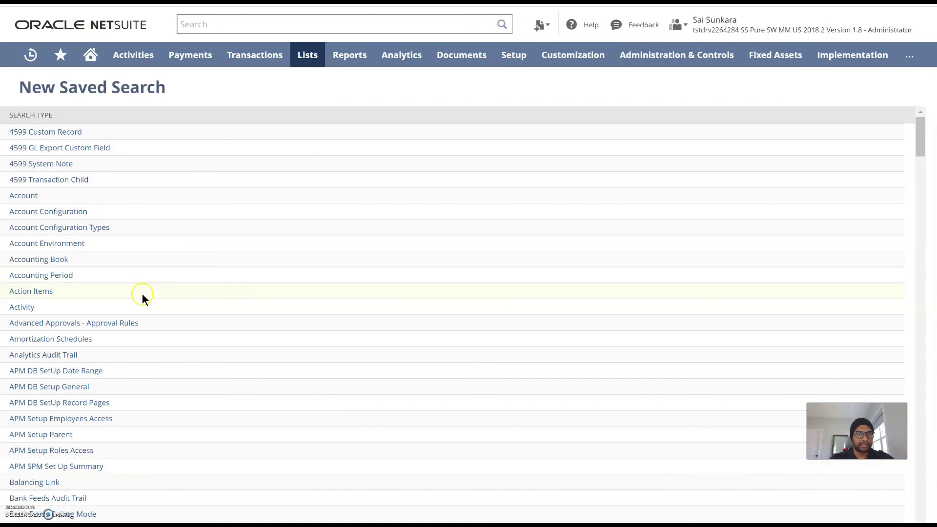
- Start a new Account saved search and review its Highlighting, Available Filters, Audience, Roles and Email subtabs
click(31, 197)
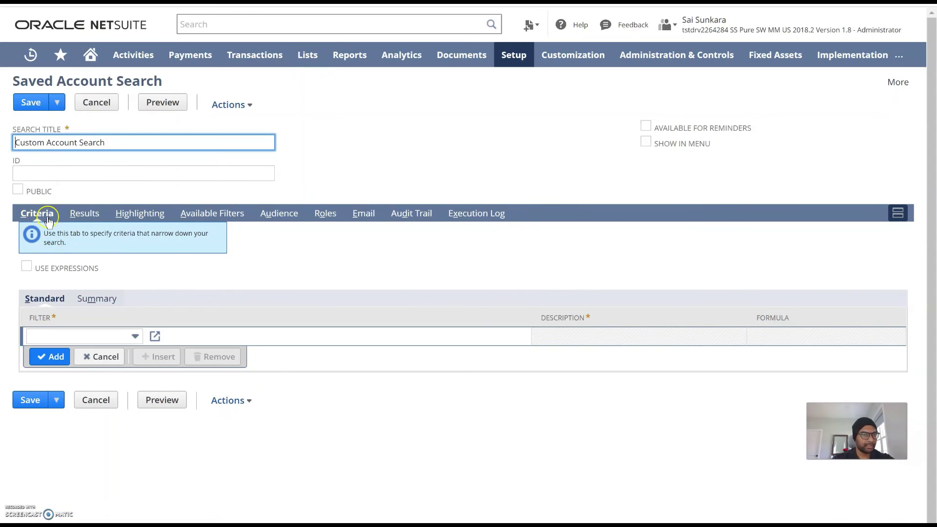
click(155, 213)
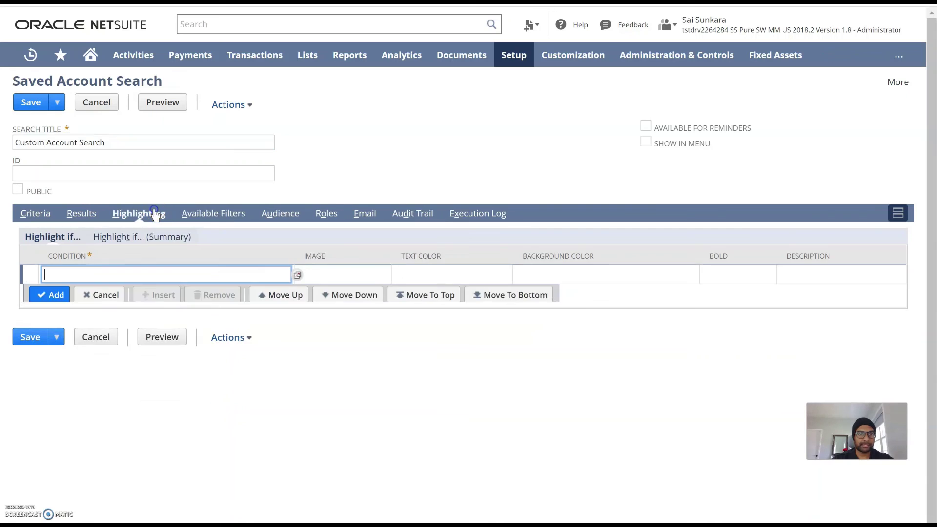
click(210, 215)
click(288, 220)
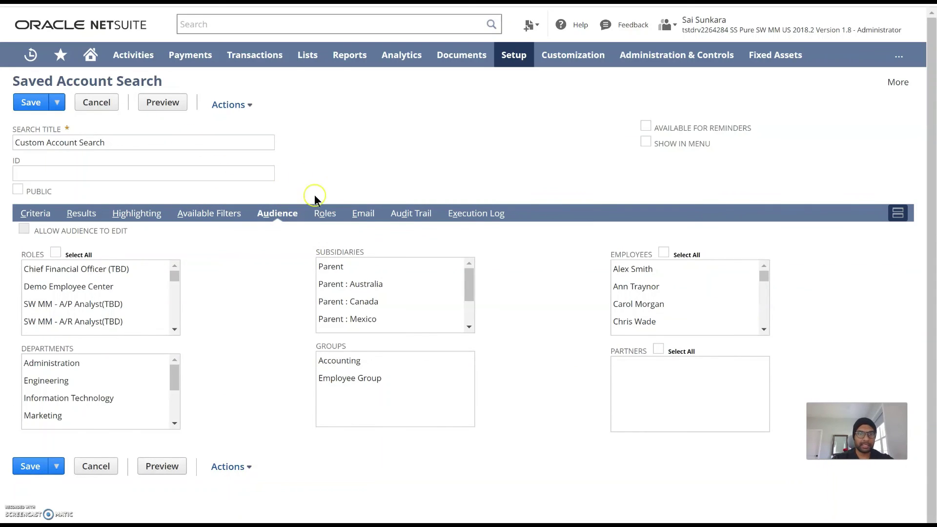
click(327, 217)
click(360, 218)
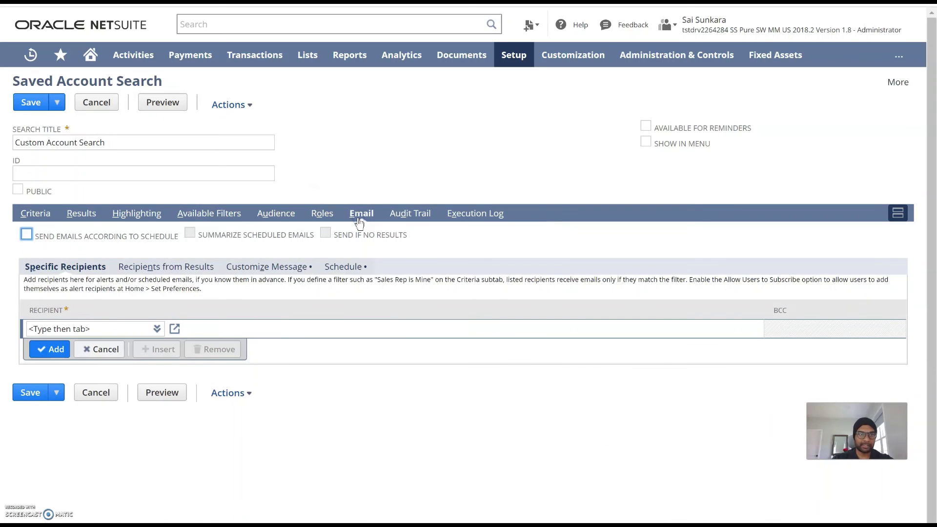